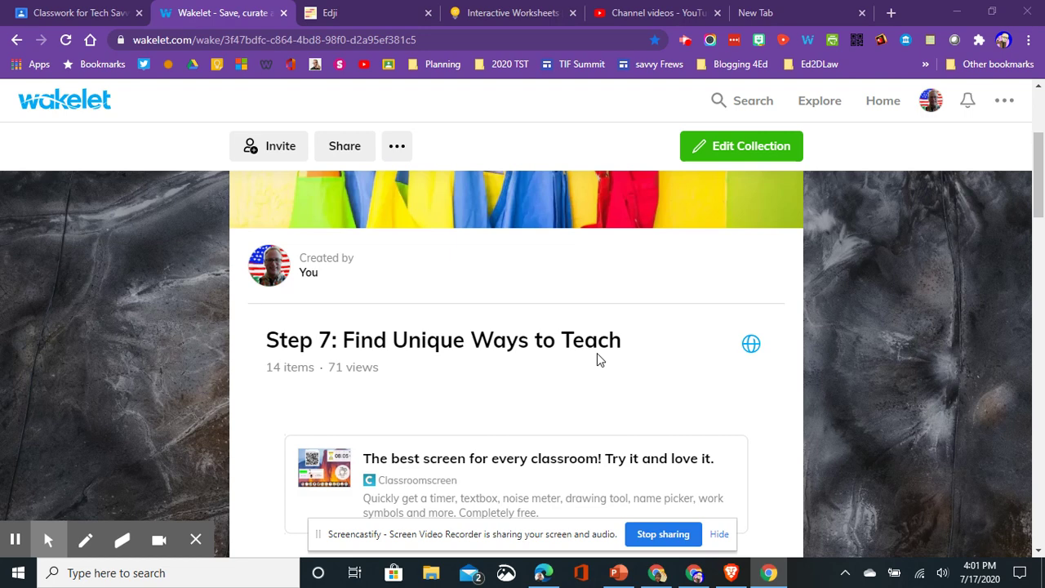
Open the Classroomscreen resource from the Step 7 Wakelet collection and launch the new Classroomscreen.
{"action": "scroll", "coordinate": [588, 371], "scroll_direction": "down", "scroll_amount": 2}
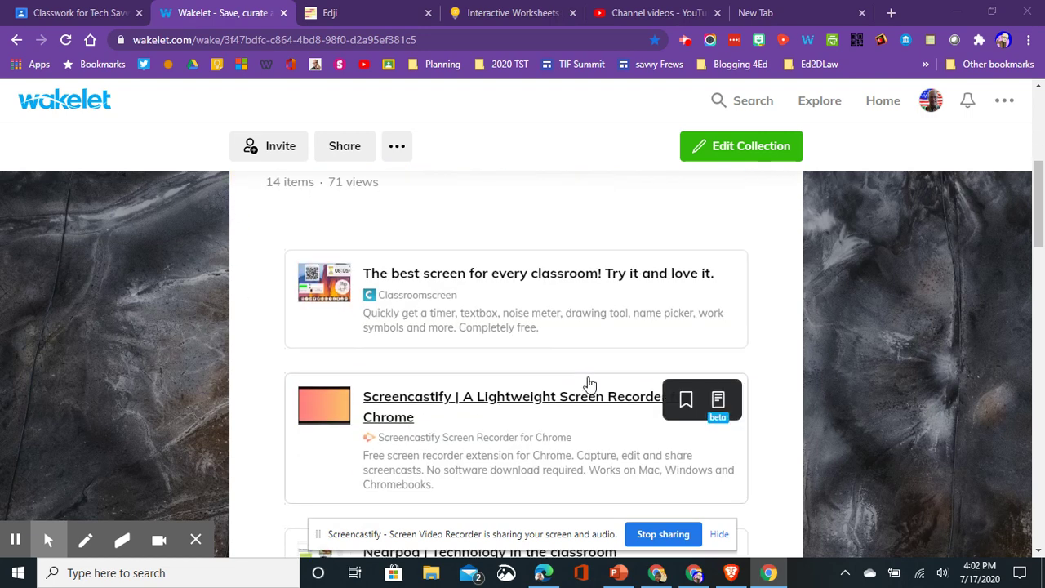
{"action": "scroll", "coordinate": [495, 378], "scroll_direction": "down", "scroll_amount": 2}
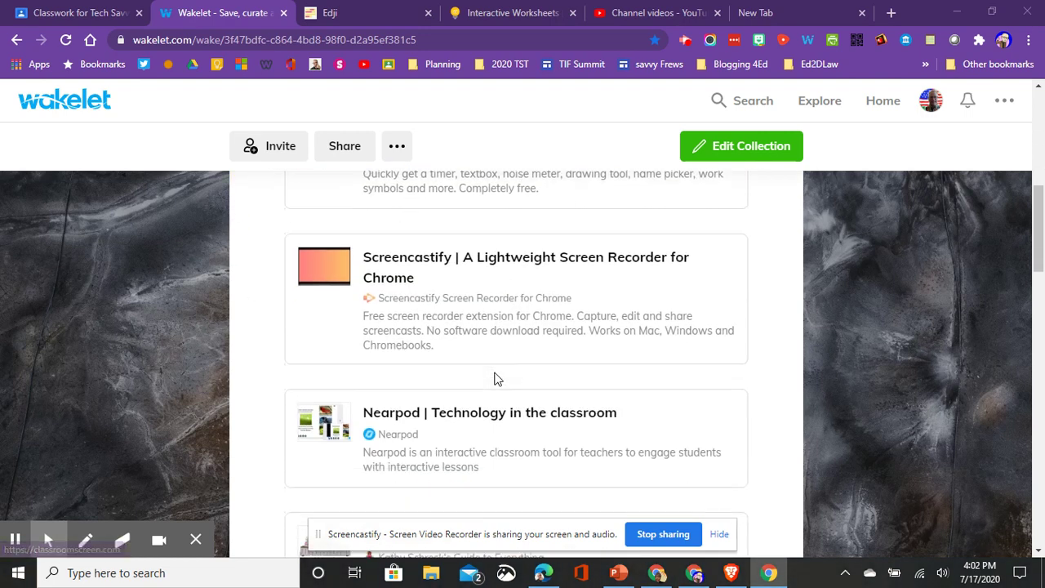
{"action": "scroll", "coordinate": [479, 215], "scroll_direction": "up", "scroll_amount": 2}
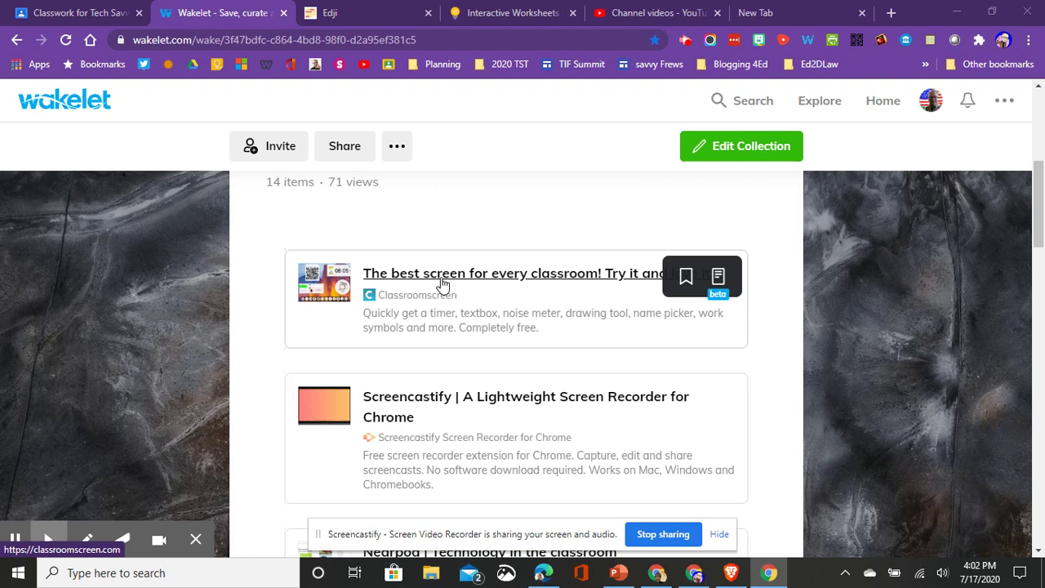
{"action": "left_click", "coordinate": [438, 276]}
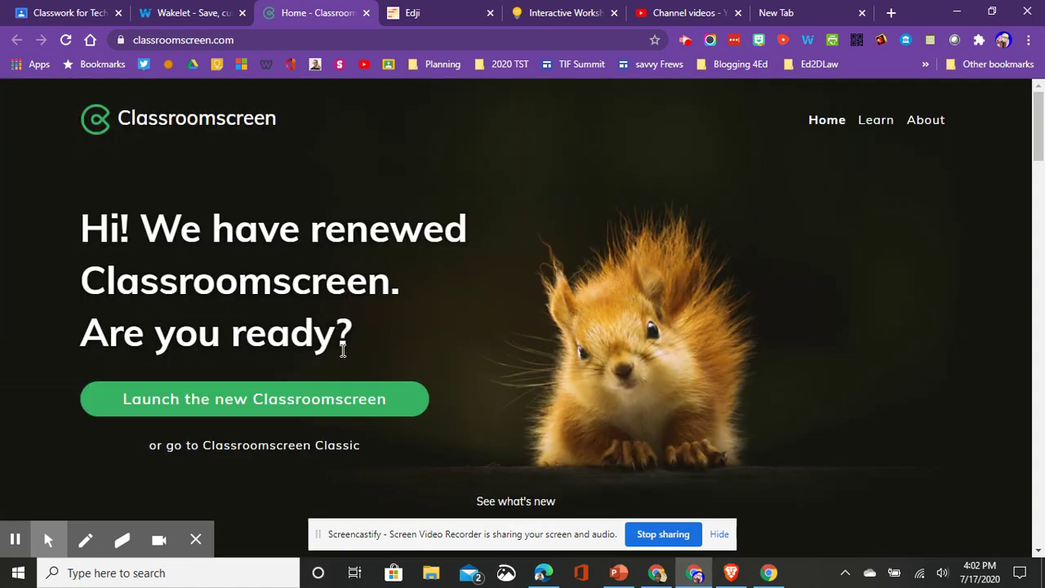
{"action": "left_click", "coordinate": [226, 404]}
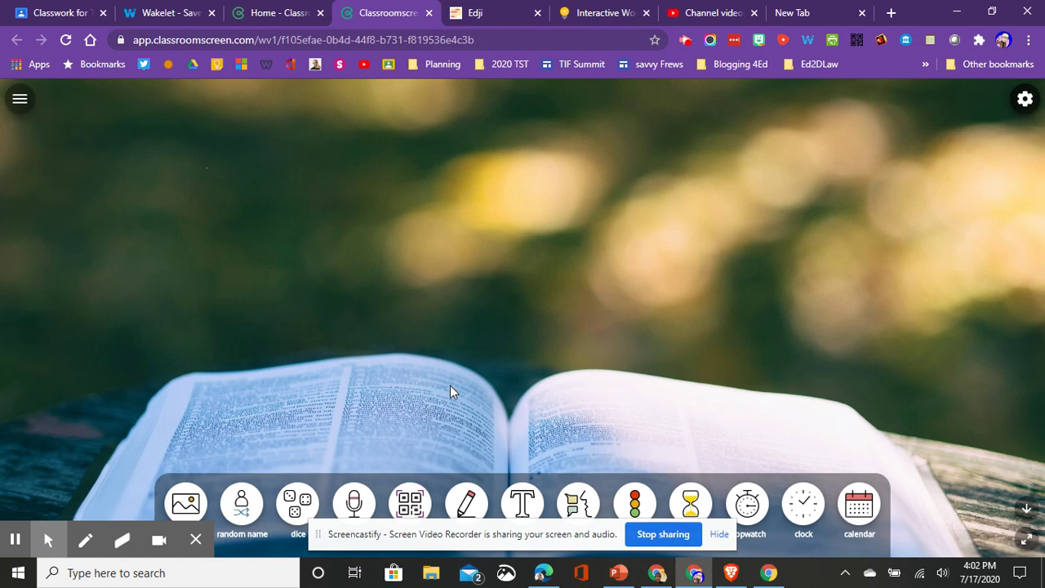
Show the random name widget's empty name list and remove both copies of the widget.
{"action": "left_click", "coordinate": [243, 501]}
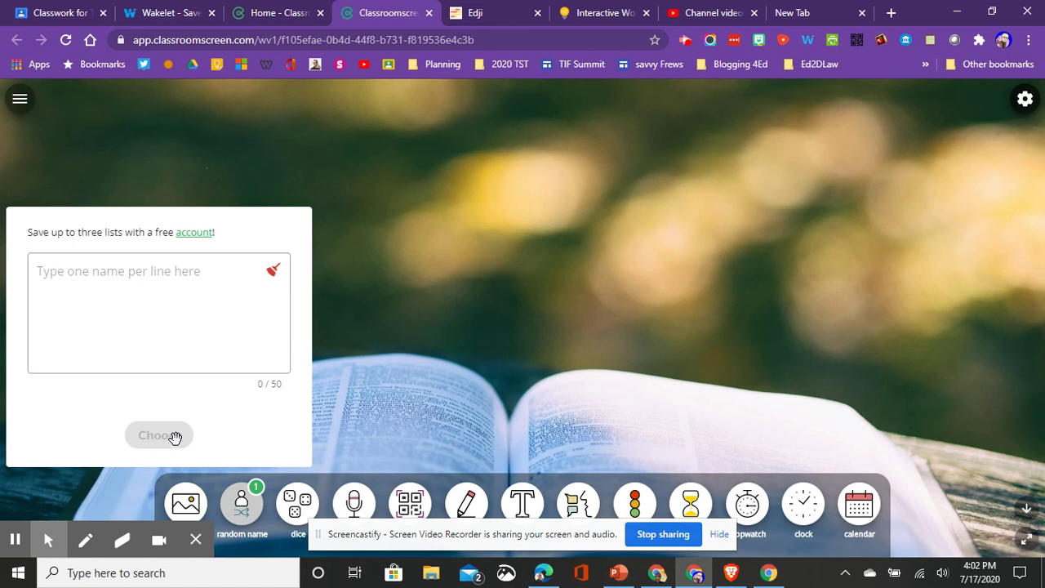
{"action": "left_click", "coordinate": [244, 501]}
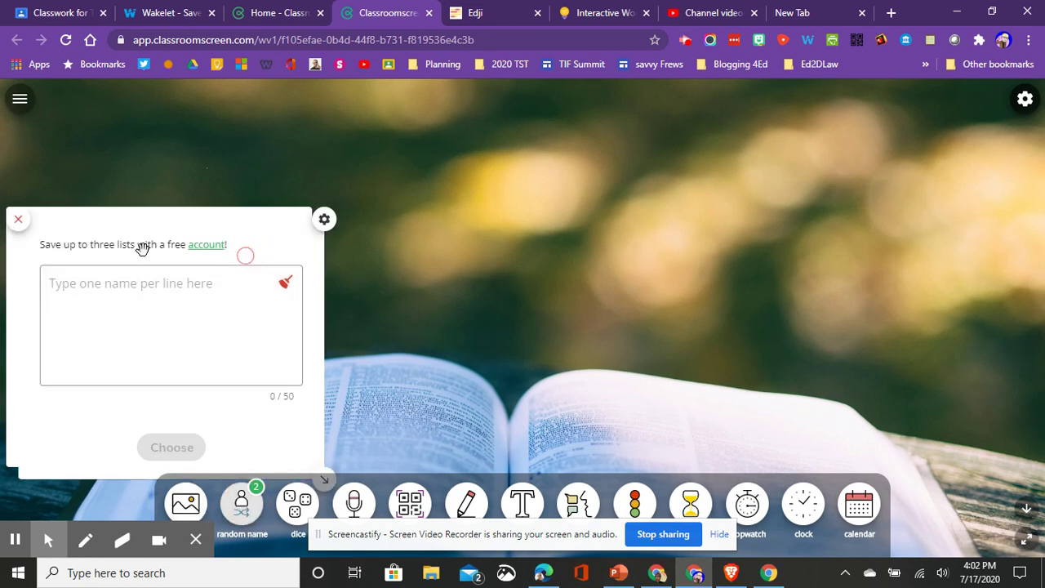
{"action": "left_click", "coordinate": [17, 220]}
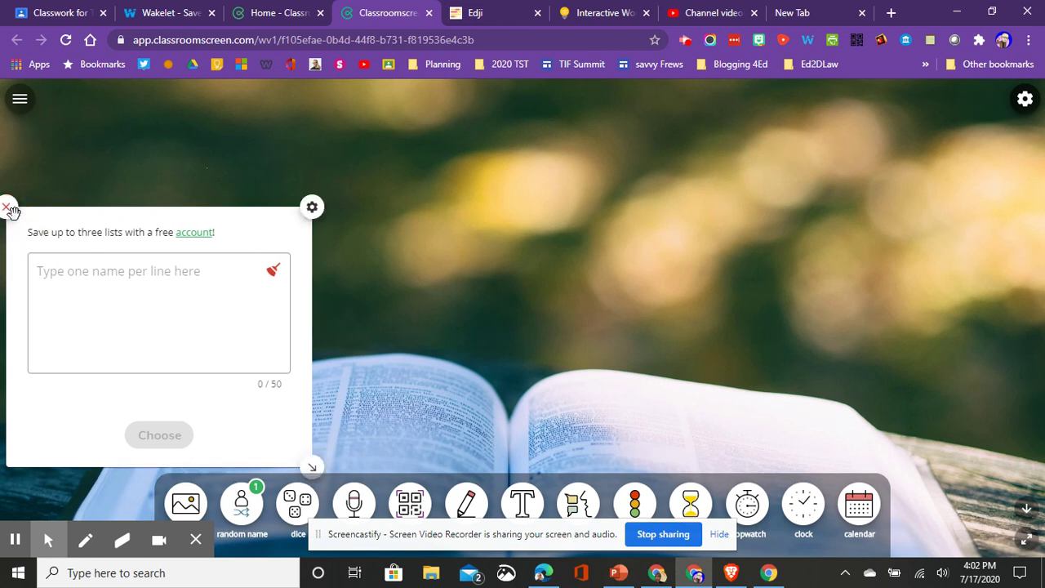
{"action": "left_click", "coordinate": [10, 211]}
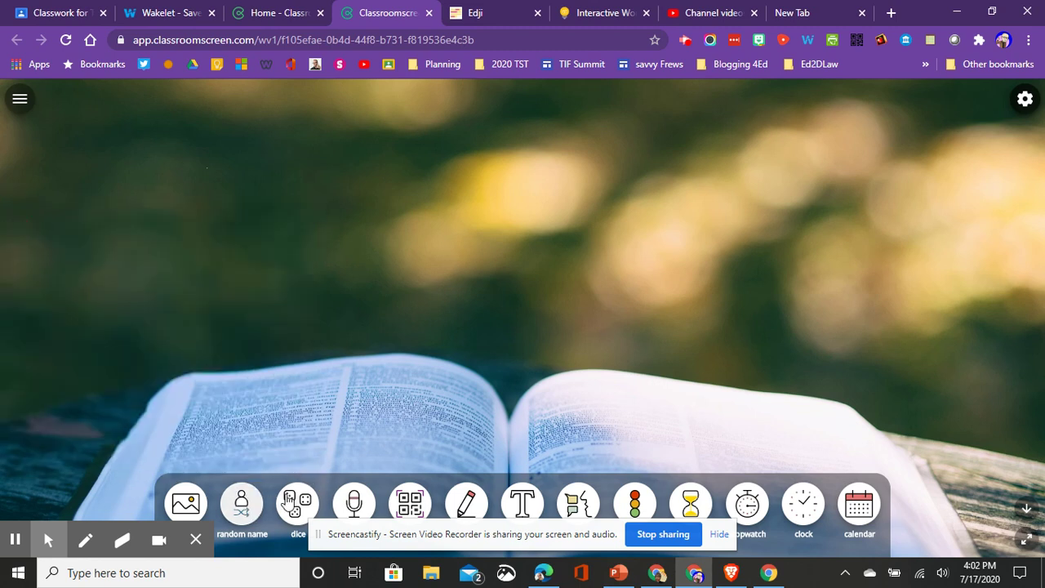
Roll a single die with the dice widget, and remove the widget from the screen.
{"action": "left_click", "coordinate": [297, 510]}
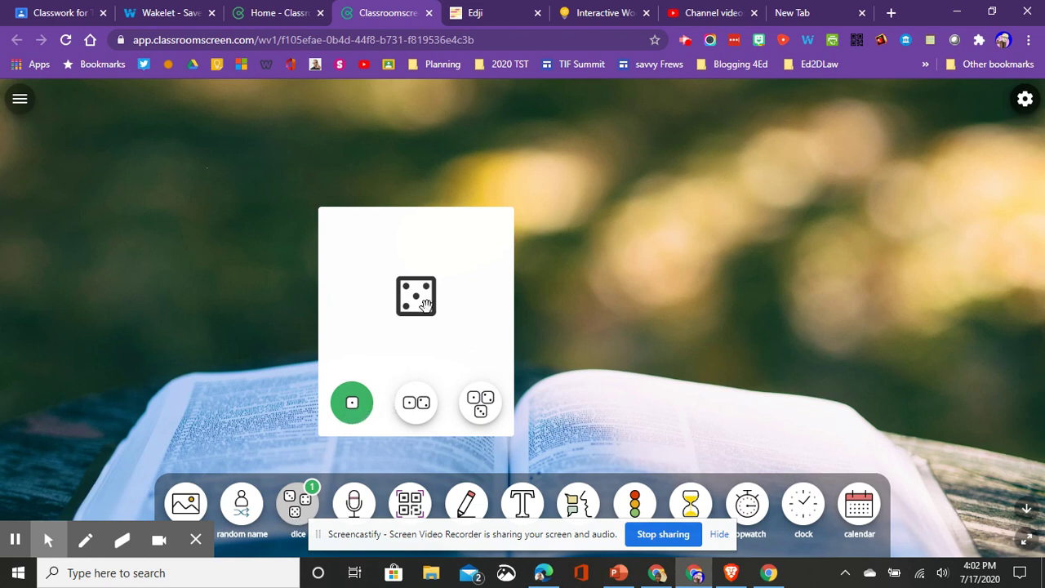
{"action": "left_click", "coordinate": [357, 401]}
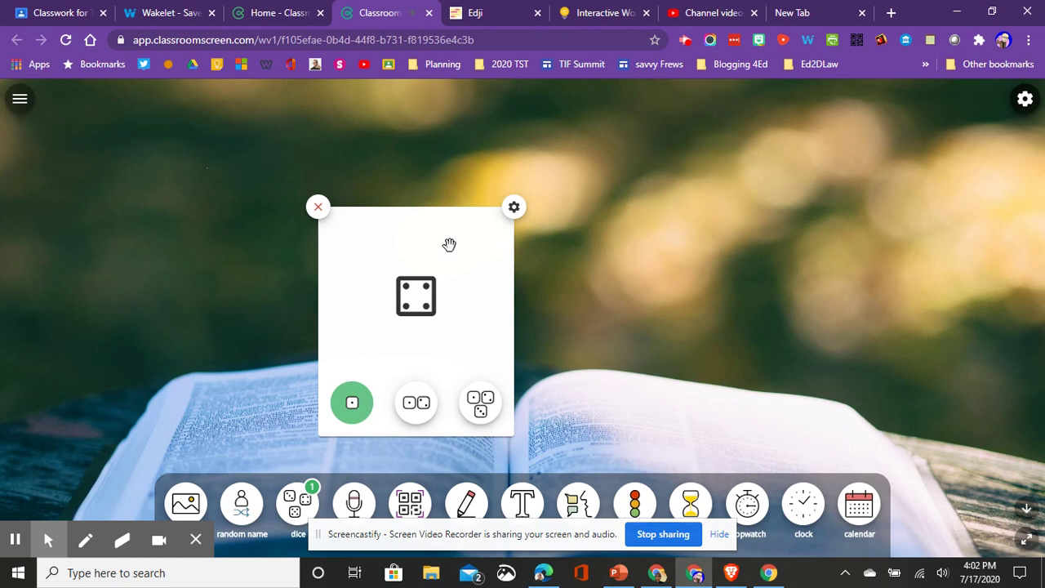
{"action": "left_click", "coordinate": [318, 208]}
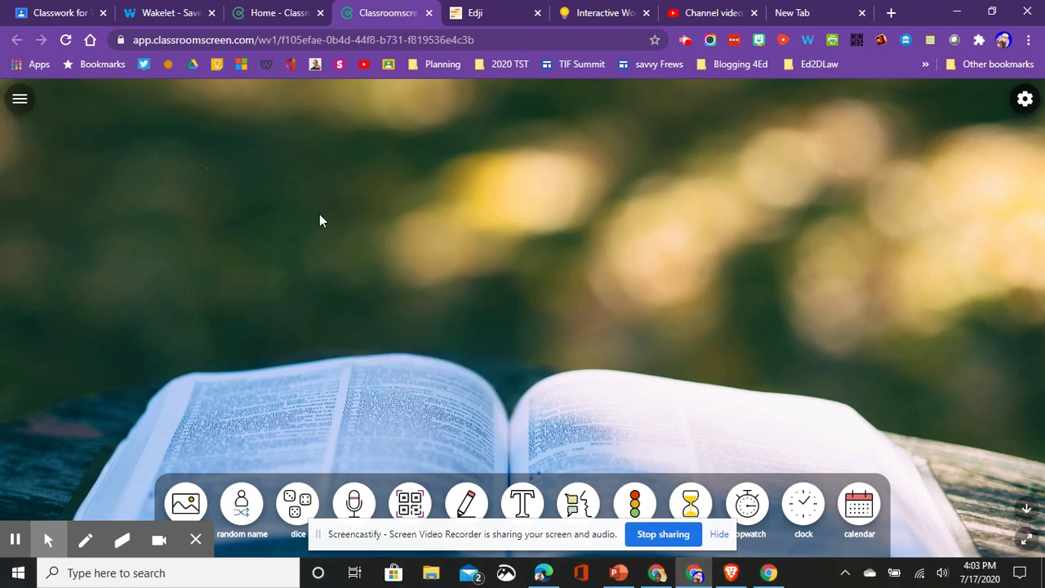
Add the sound level widget with microphone access allowed, and remove it after testing the noise meter.
{"action": "left_click", "coordinate": [357, 506]}
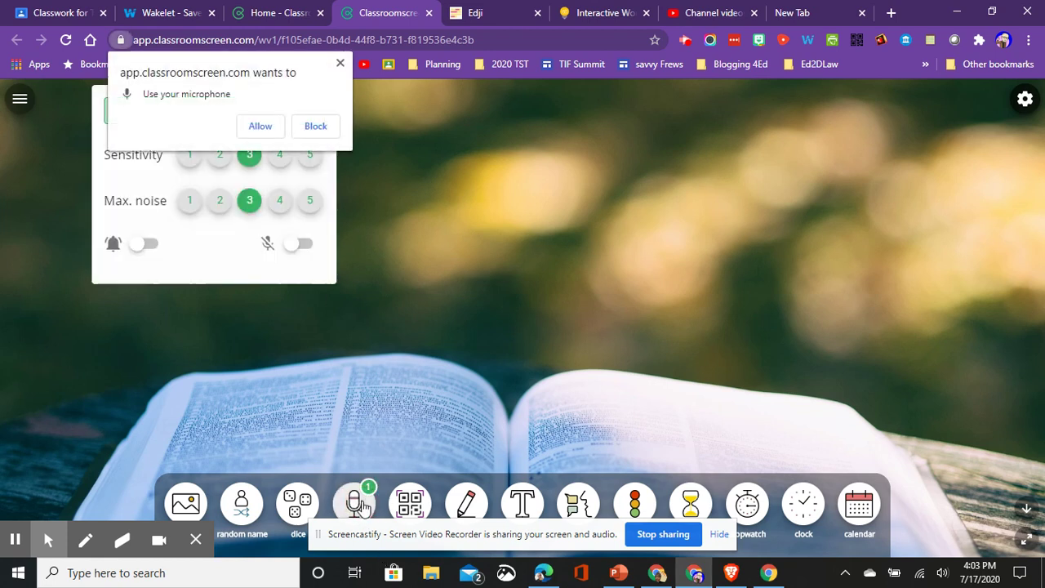
{"action": "left_click", "coordinate": [260, 127]}
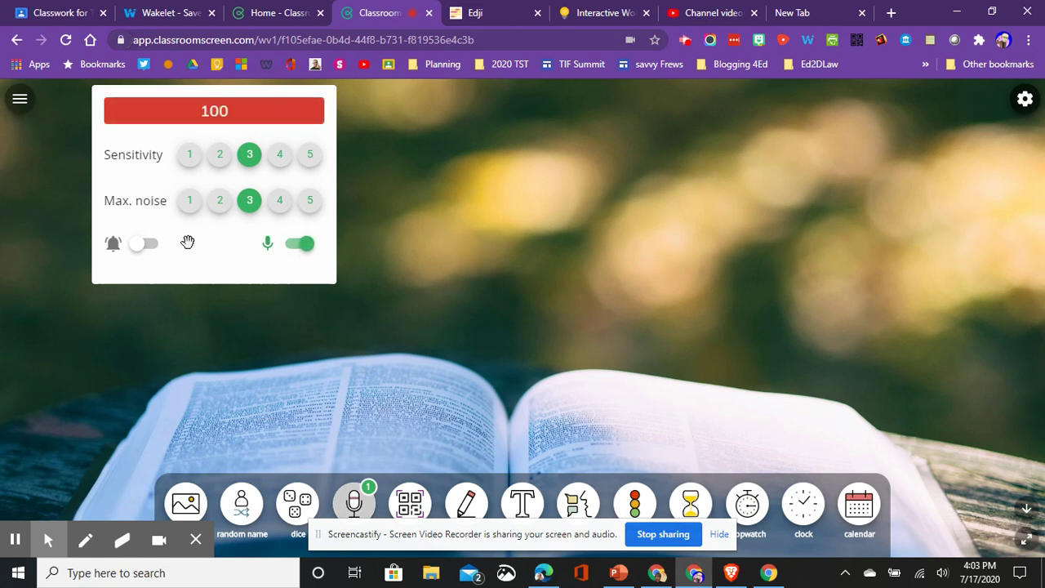
{"action": "left_click", "coordinate": [152, 248]}
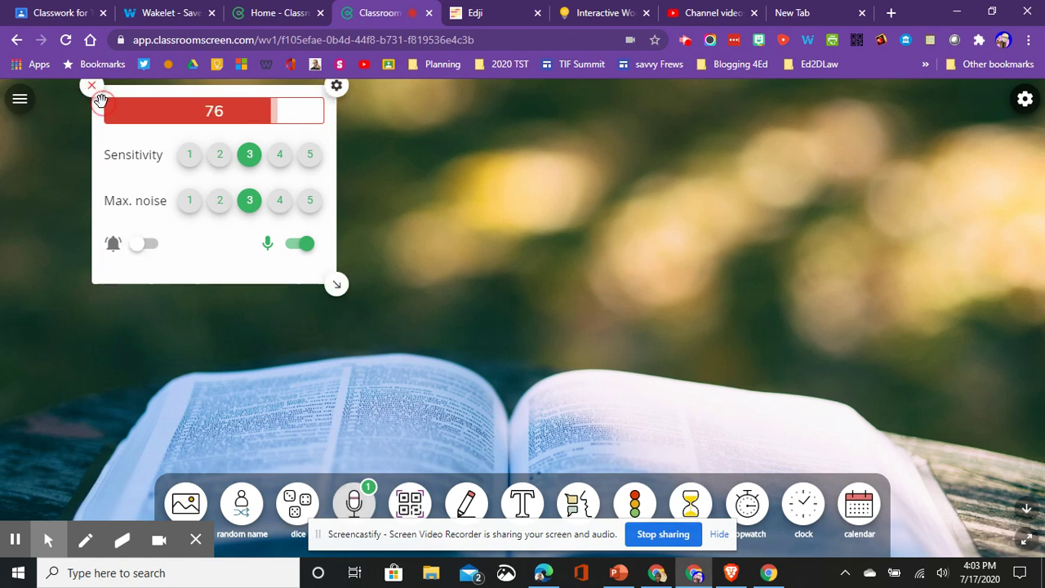
{"action": "left_click", "coordinate": [93, 88]}
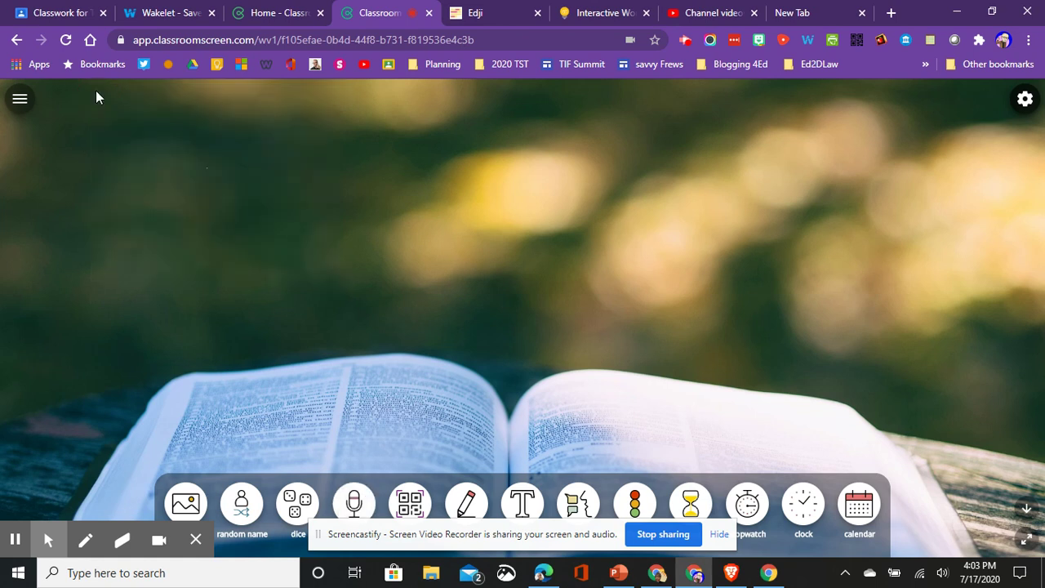
Generate a QR code for usatoday.com with the QR code widget, and close the widget.
{"action": "left_click", "coordinate": [414, 506]}
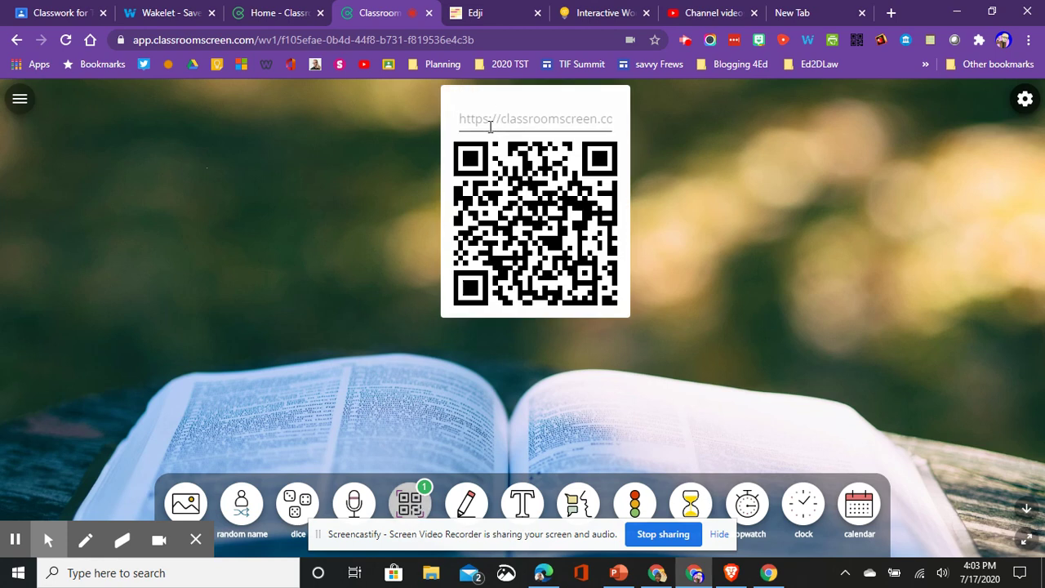
{"action": "left_click", "coordinate": [490, 125]}
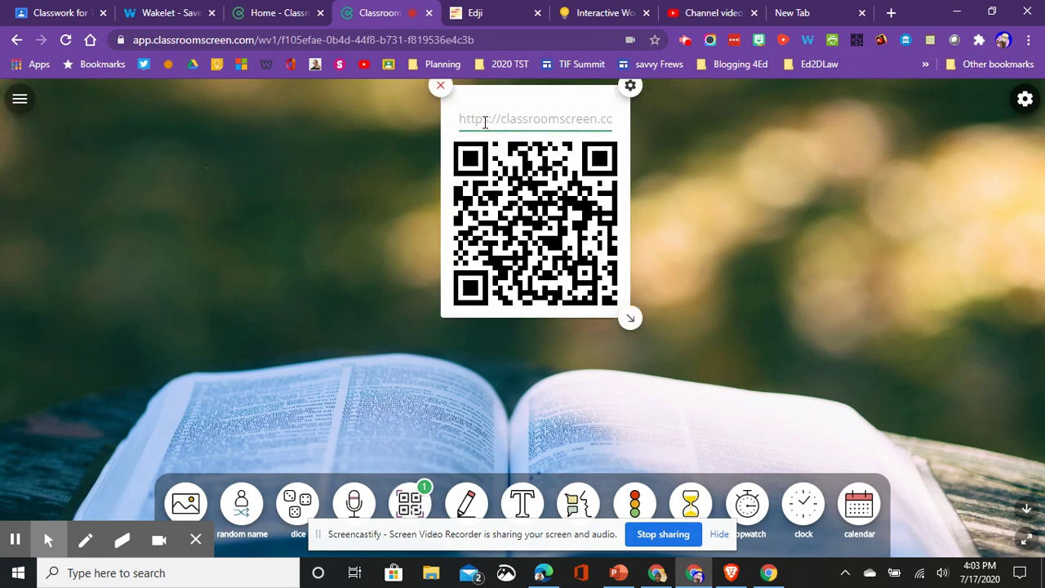
{"action": "type", "text": "usa"}
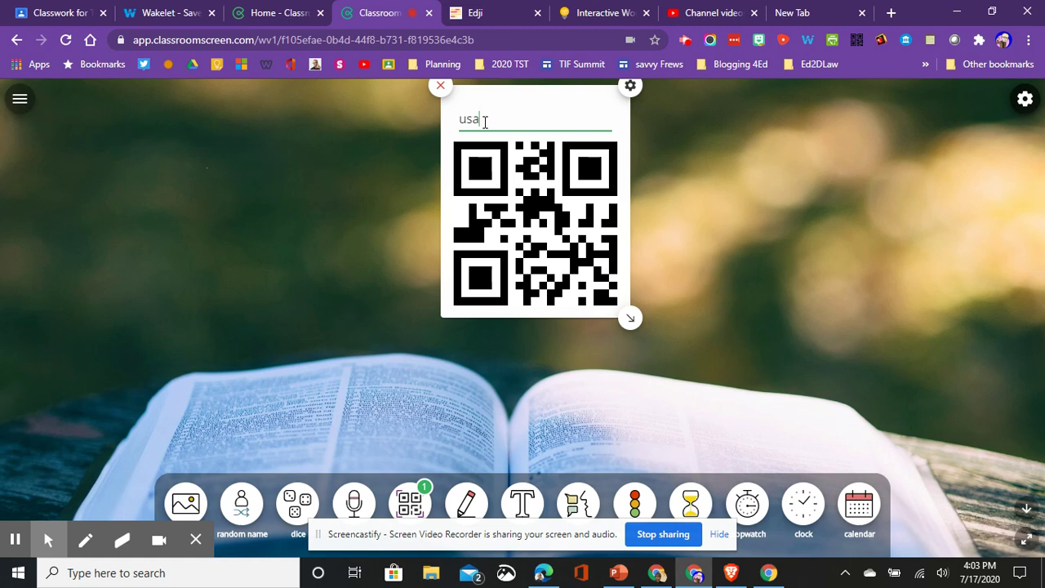
{"action": "type", "text": "today.com"}
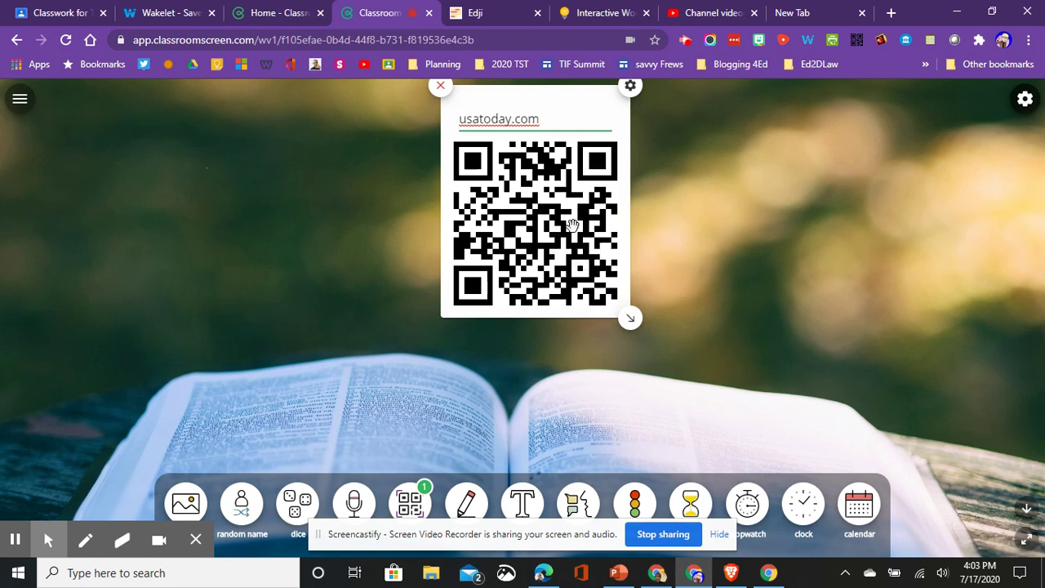
{"action": "left_click", "coordinate": [441, 88]}
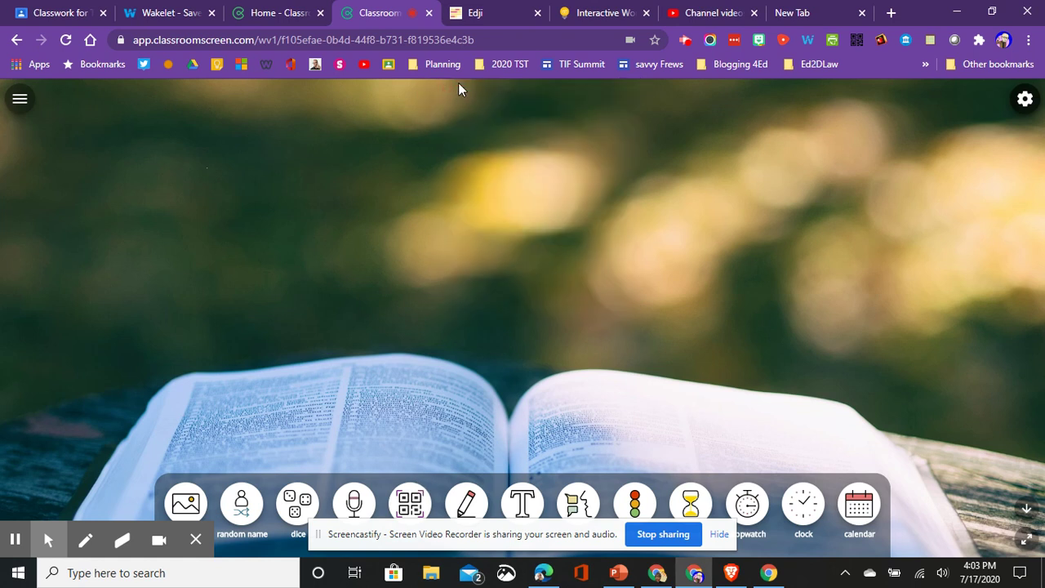
Sketch a short black freehand scribble in the drawing widget, and close the widget.
{"action": "left_click", "coordinate": [467, 503]}
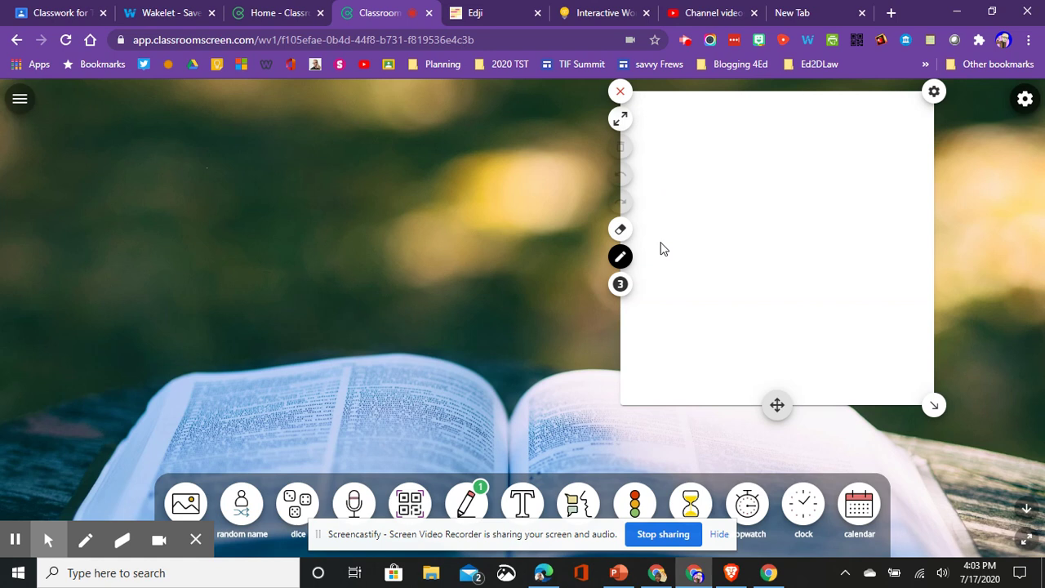
{"action": "left_click_drag", "start_coordinate": [712, 212], "coordinate": [727, 235]}
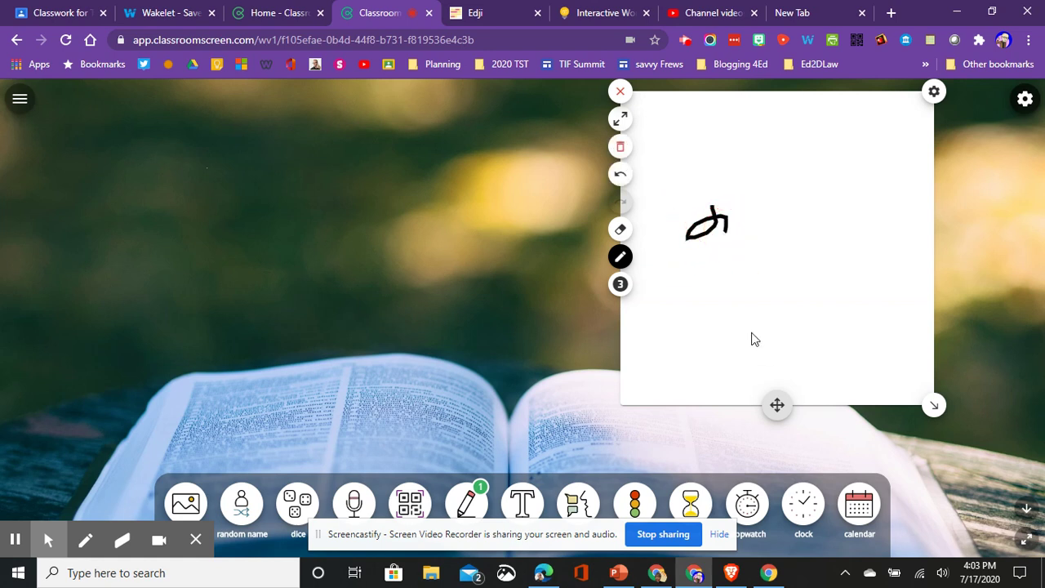
{"action": "left_click", "coordinate": [619, 91]}
Bring up the text widget to view its formatting options, and close it without entering text.
{"action": "left_click", "coordinate": [519, 500]}
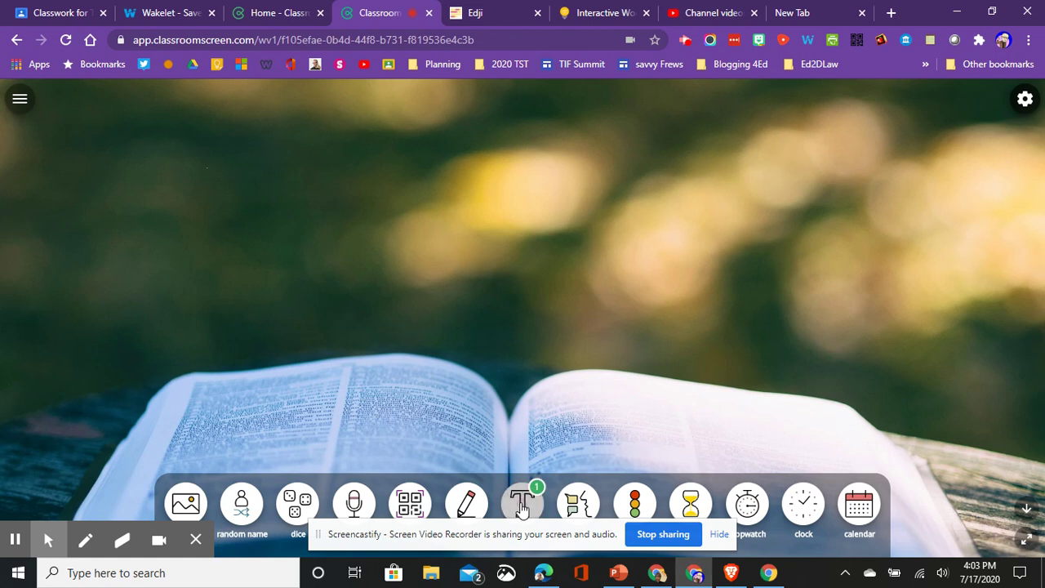
{"action": "left_click", "coordinate": [271, 164]}
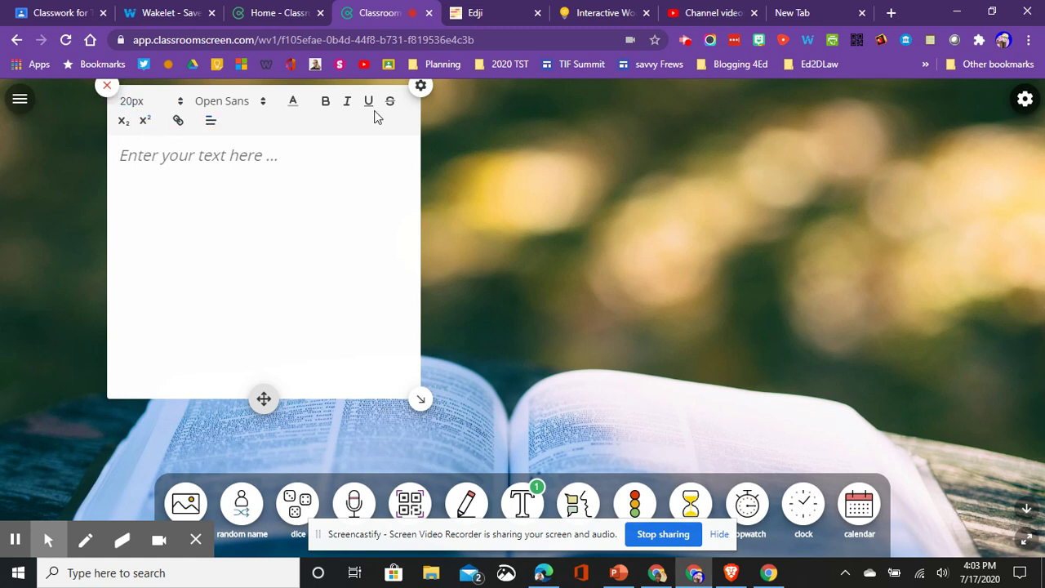
{"action": "left_click", "coordinate": [107, 86]}
Cycle the work symbols widget from silence through whisper, ask neighbor and work together, and remove it.
{"action": "left_click", "coordinate": [581, 503]}
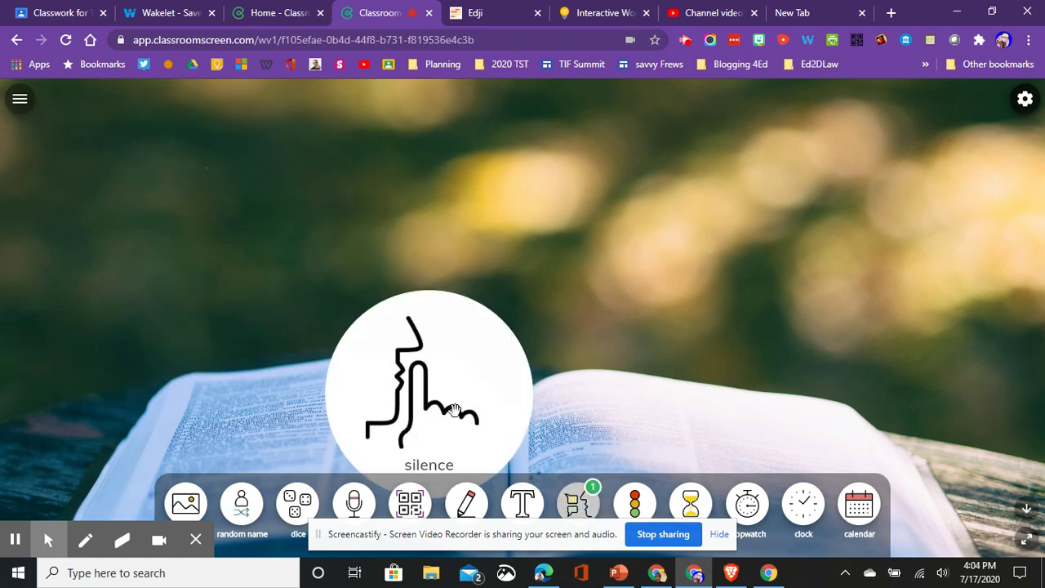
{"action": "left_click_drag", "start_coordinate": [425, 408], "coordinate": [327, 253]}
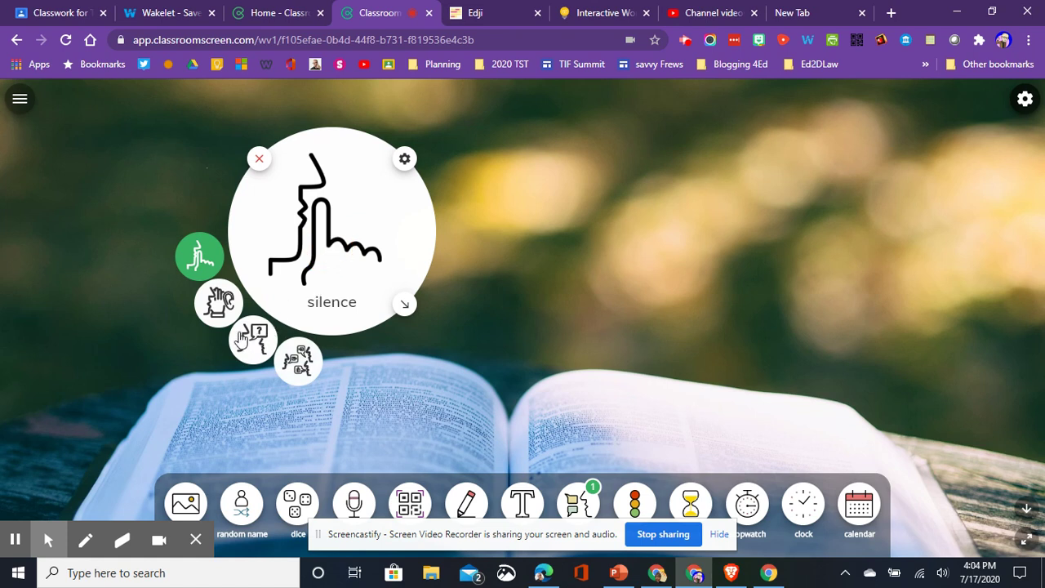
{"action": "left_click", "coordinate": [217, 308]}
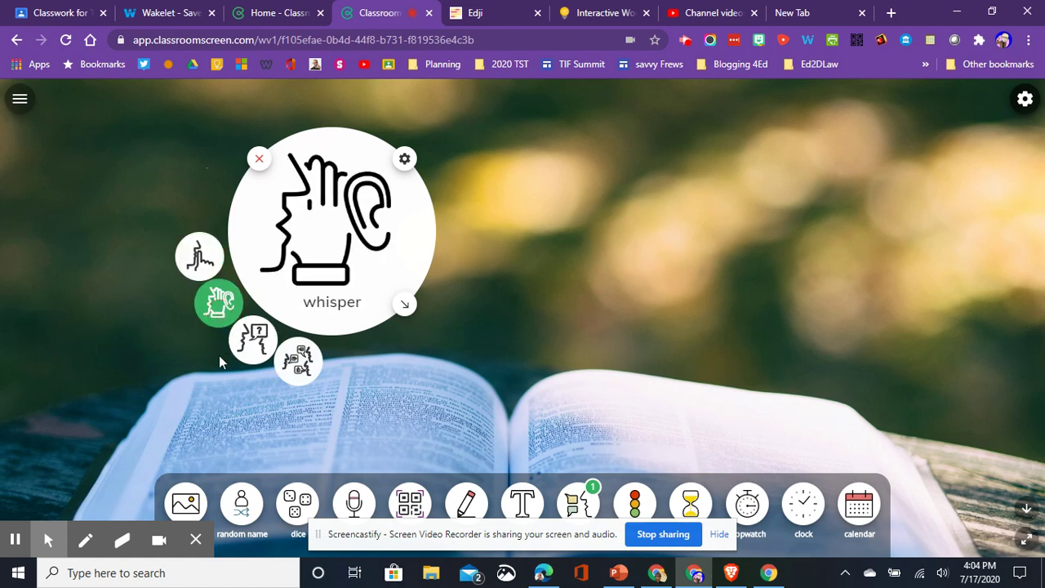
{"action": "left_click", "coordinate": [253, 341]}
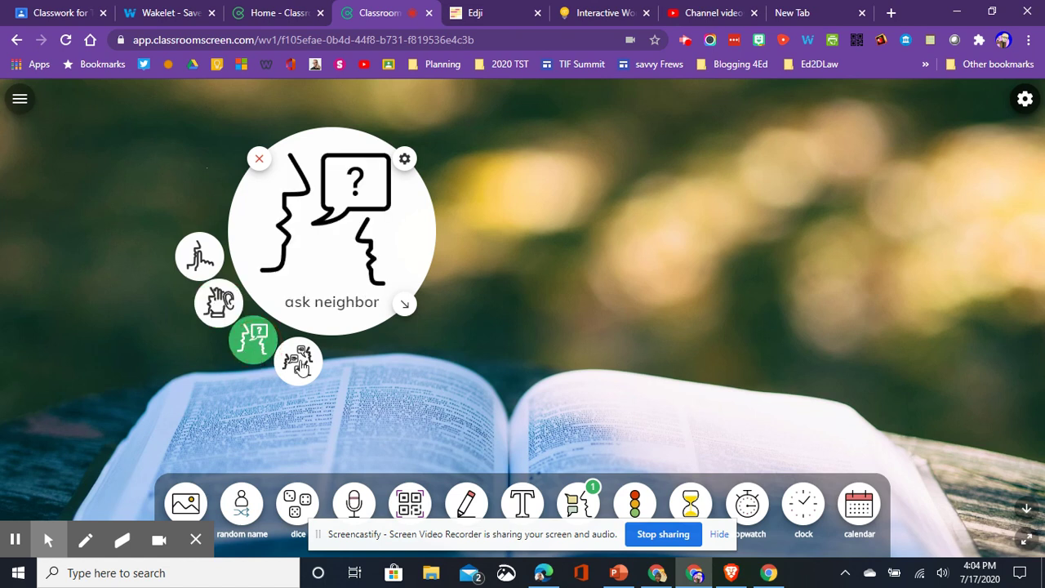
{"action": "left_click", "coordinate": [300, 363]}
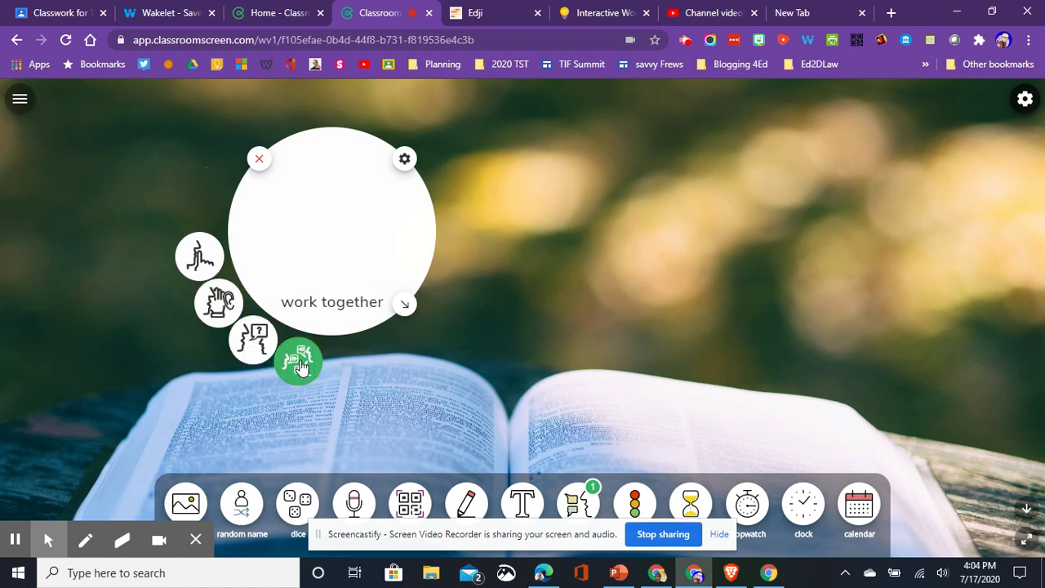
{"action": "left_click", "coordinate": [259, 160]}
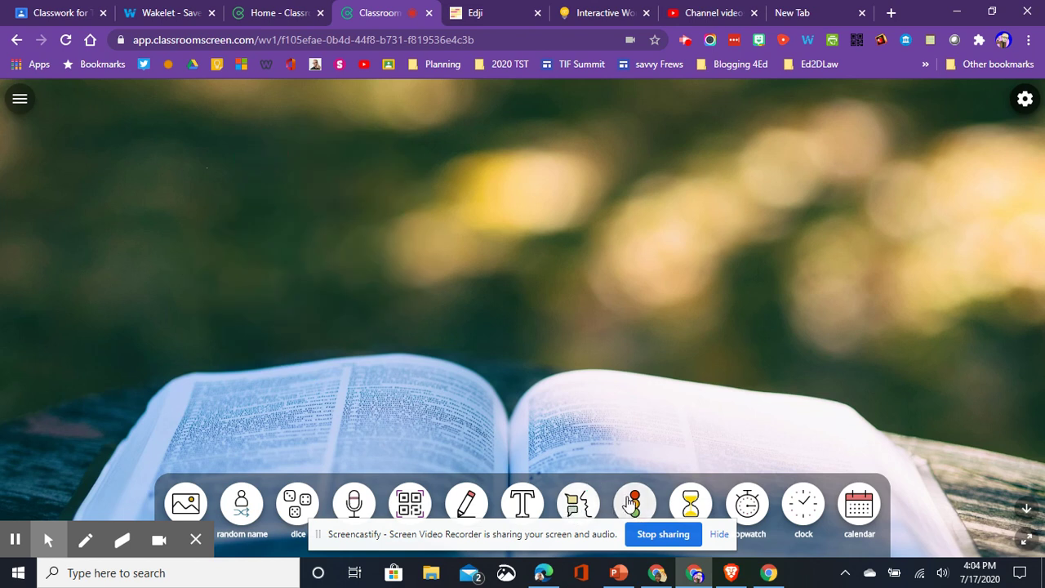
Switch the traffic light widget to green and to red, and remove the widget.
{"action": "left_click", "coordinate": [634, 502]}
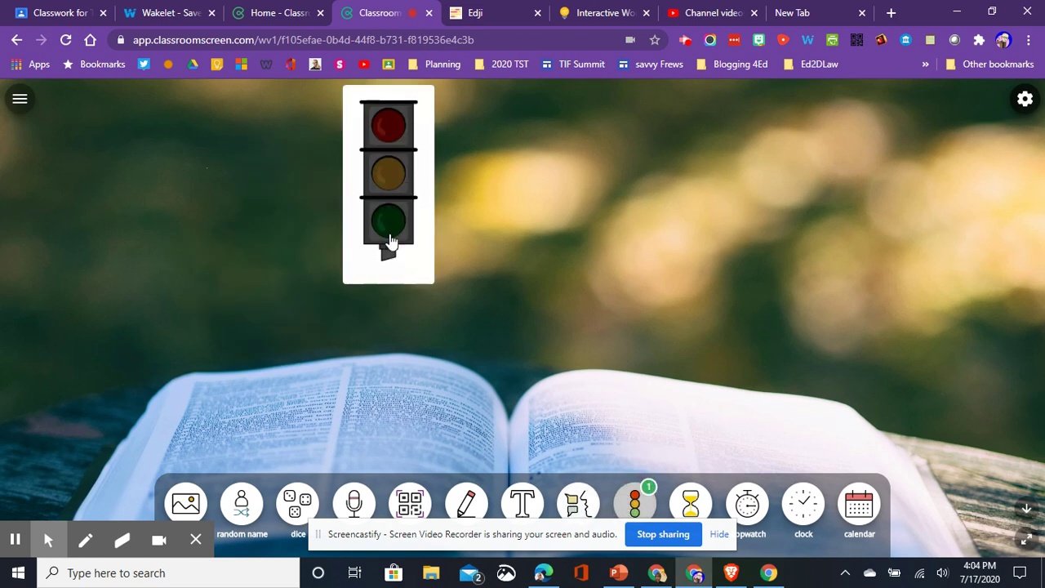
{"action": "left_click", "coordinate": [389, 224]}
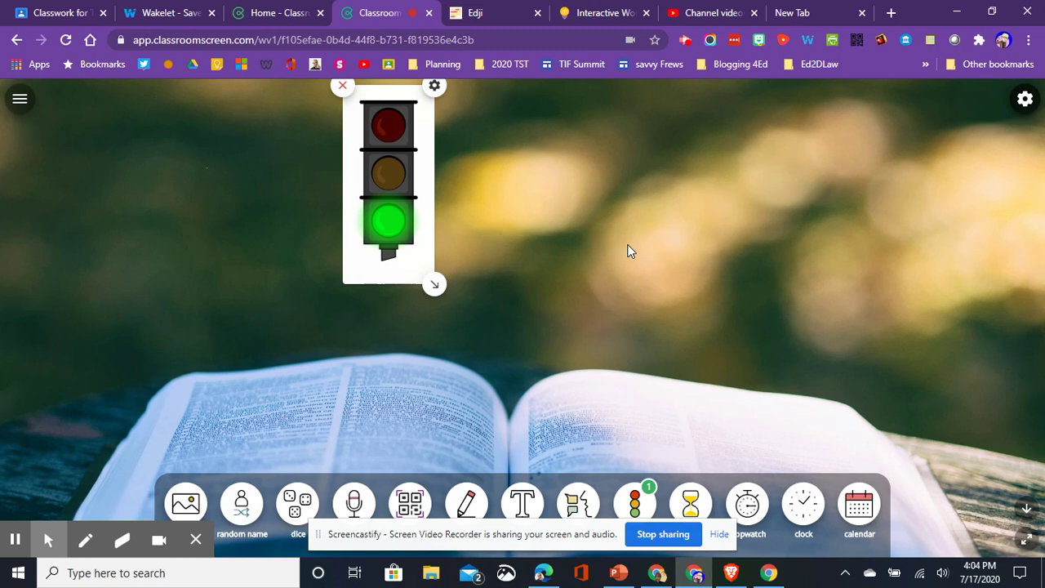
{"action": "left_click", "coordinate": [384, 129]}
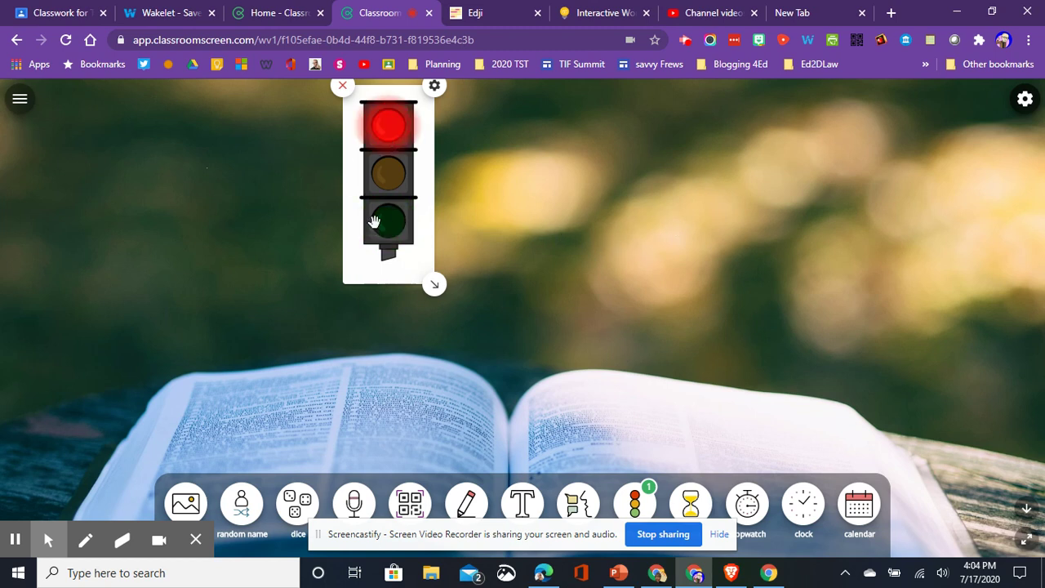
{"action": "left_click", "coordinate": [344, 90]}
Bring up the timer widget, set it to 20:00 and close it, and show and close the clock widget.
{"action": "left_click", "coordinate": [690, 504]}
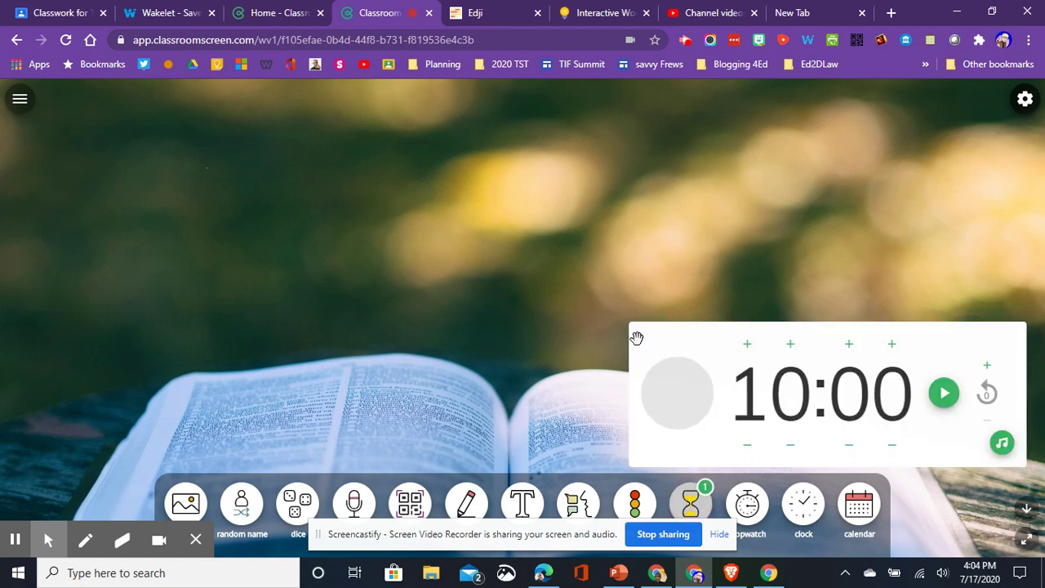
{"action": "left_click", "coordinate": [747, 344]}
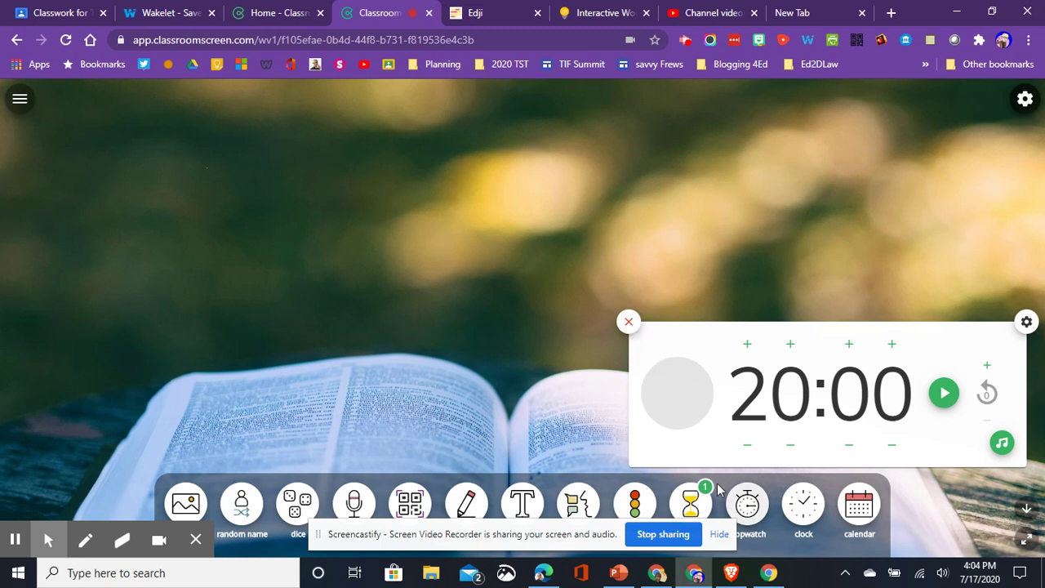
{"action": "left_click", "coordinate": [629, 323]}
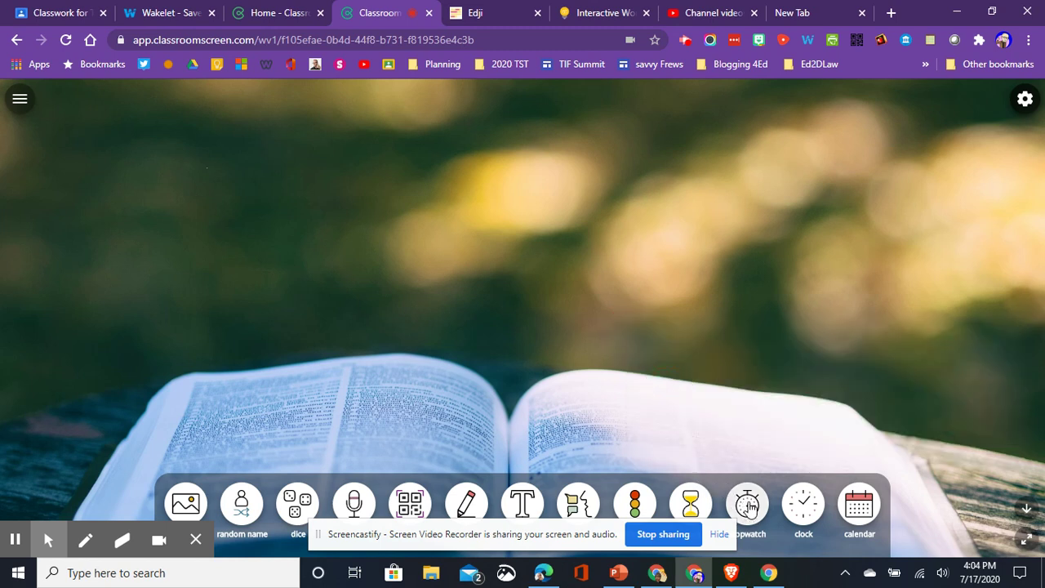
{"action": "left_click", "coordinate": [800, 506]}
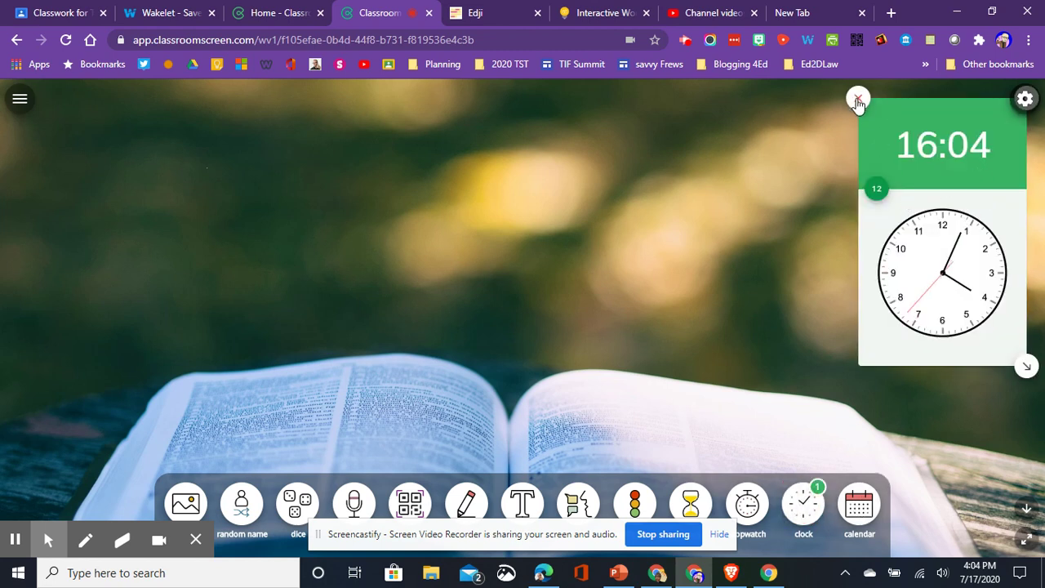
{"action": "left_click", "coordinate": [857, 99]}
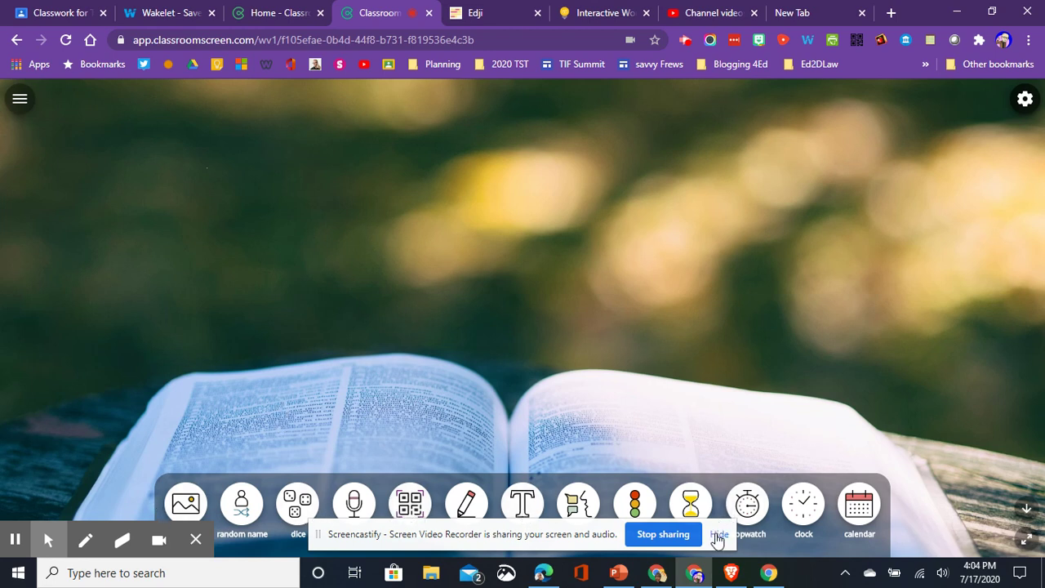
Return to the Wakelet collection and look over the Screencastify and Nearpod entries.
{"action": "left_click", "coordinate": [287, 15]}
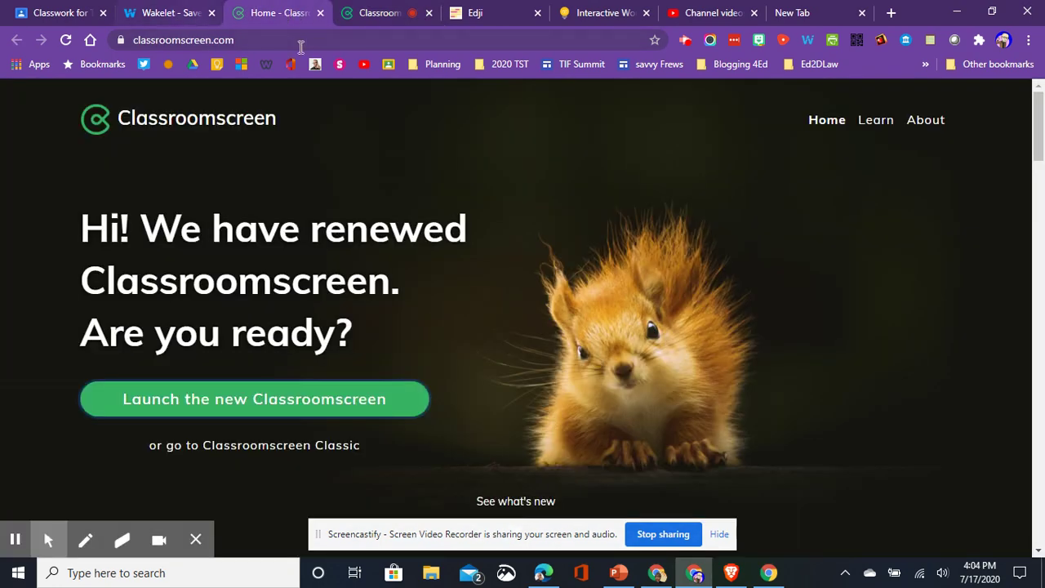
{"action": "left_click", "coordinate": [186, 16]}
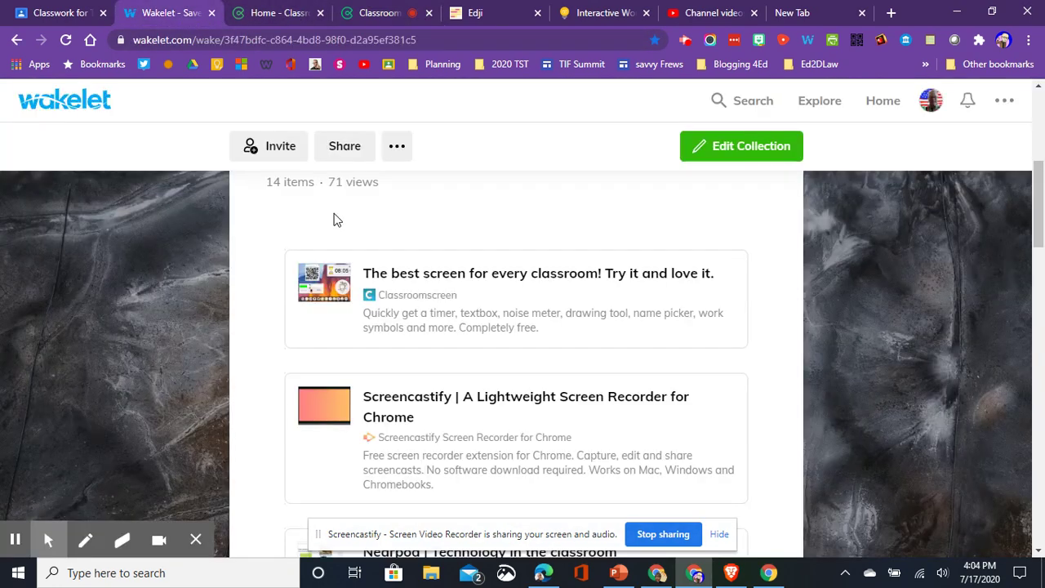
{"action": "scroll", "coordinate": [387, 270], "scroll_direction": "down", "scroll_amount": 2}
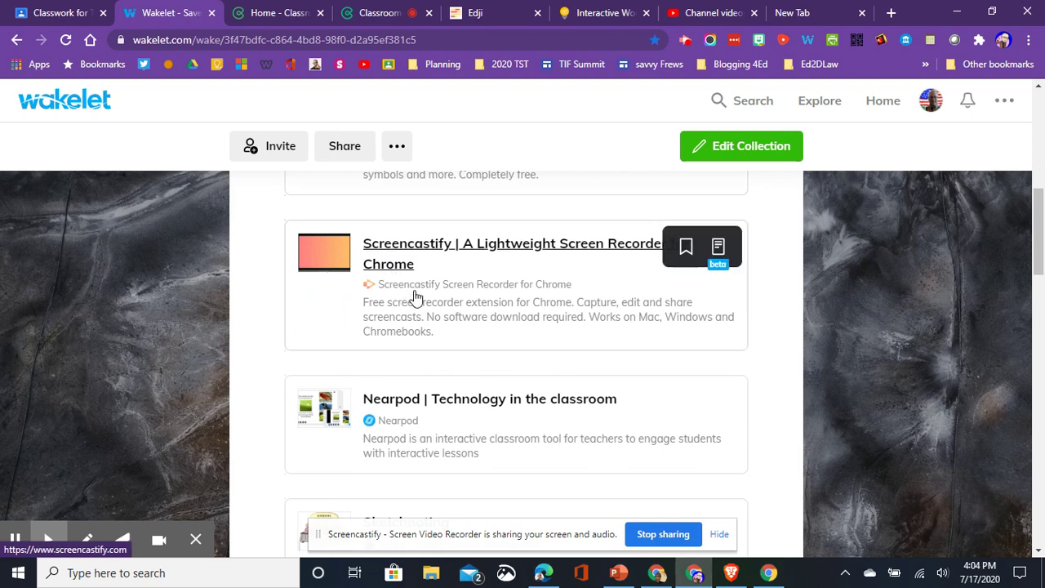
{"action": "scroll", "coordinate": [429, 301], "scroll_direction": "up", "scroll_amount": 1}
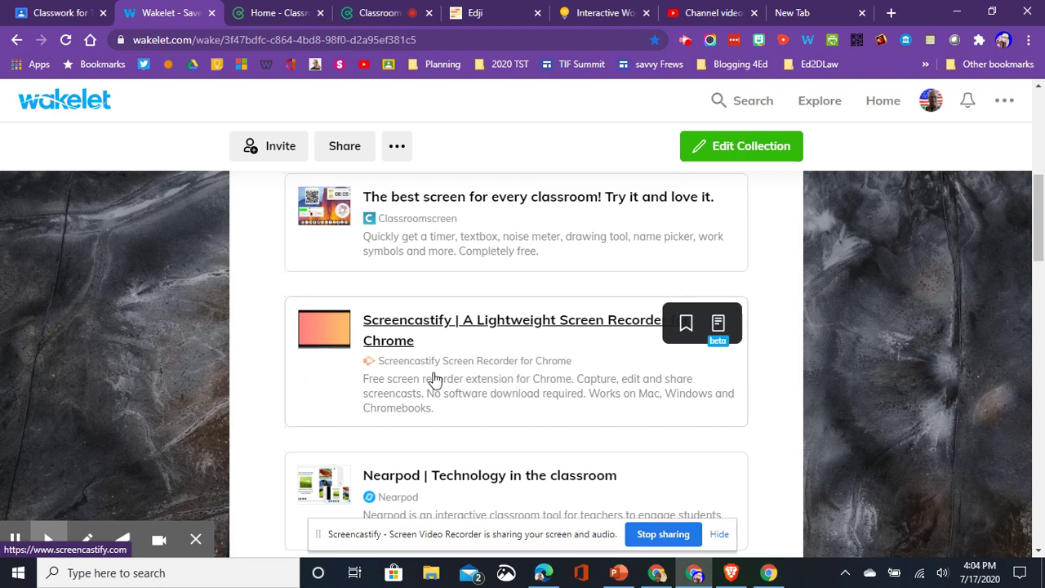
{"action": "scroll", "coordinate": [433, 371], "scroll_direction": "down", "scroll_amount": 1}
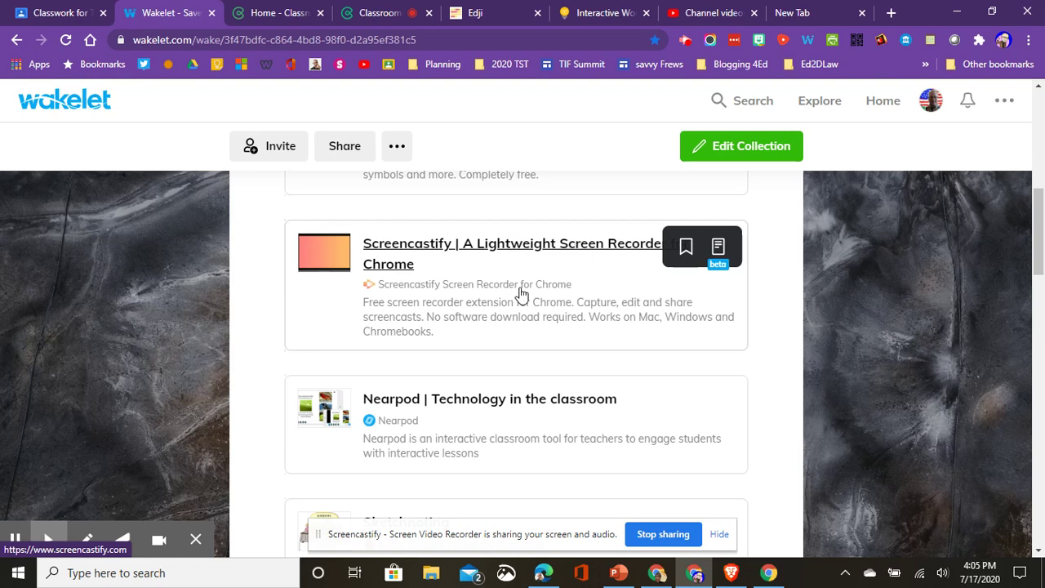
{"action": "scroll", "coordinate": [521, 294], "scroll_direction": "down", "scroll_amount": 2}
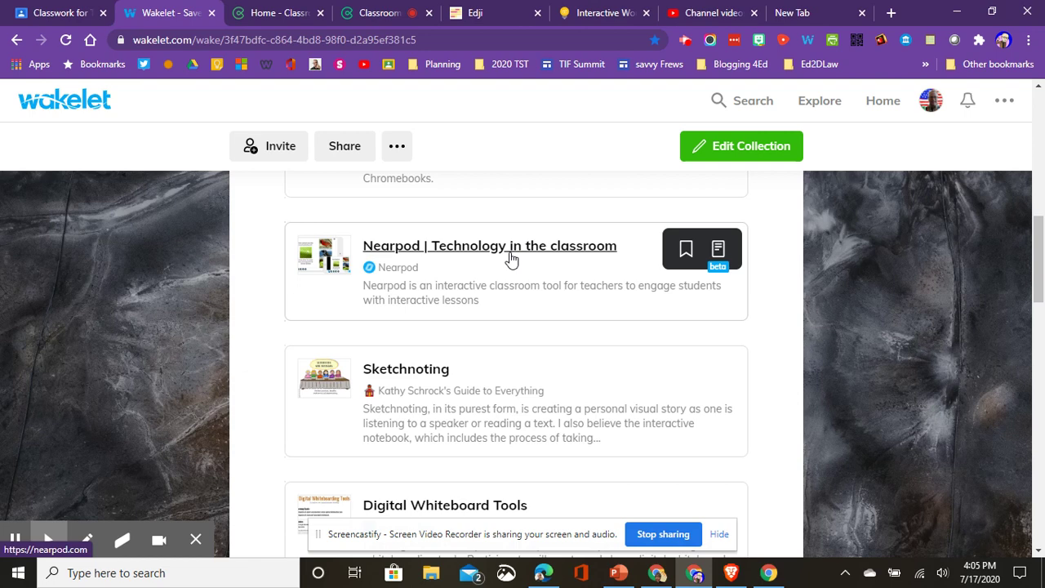
Open the Sketchnoting resource from the collection and skim its introduction, slideshows and lists of research and education links.
{"action": "scroll", "coordinate": [383, 359], "scroll_direction": "down", "scroll_amount": 2}
{"action": "left_click", "coordinate": [403, 226]}
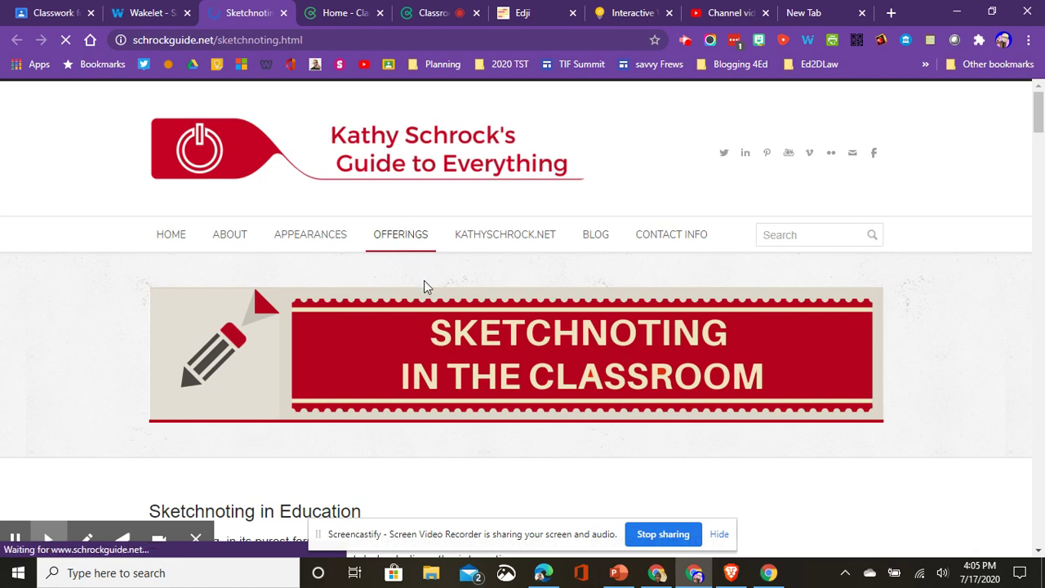
{"action": "scroll", "coordinate": [423, 285], "scroll_direction": "down", "scroll_amount": 4}
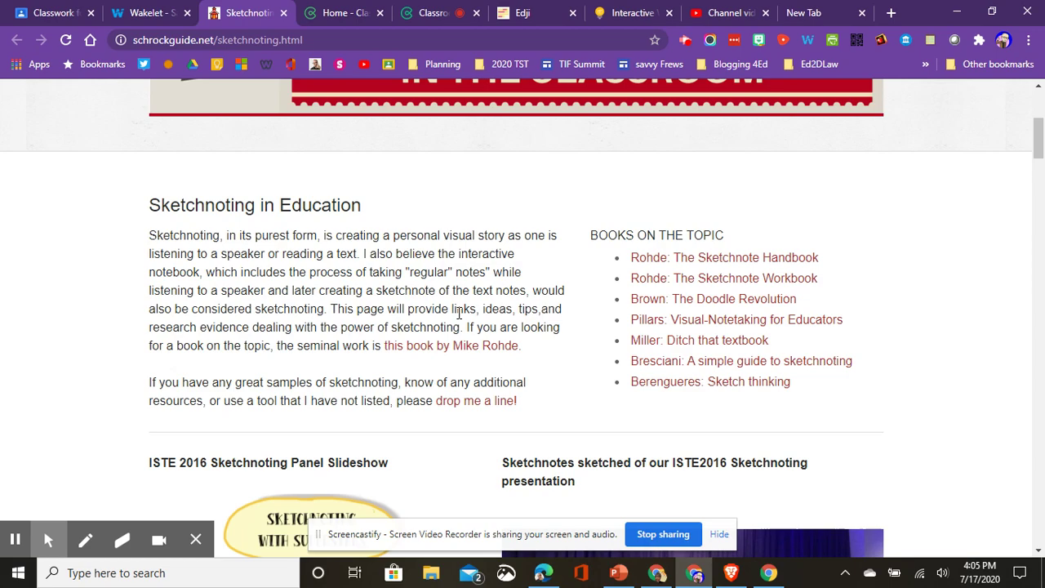
{"action": "scroll", "coordinate": [471, 308], "scroll_direction": "down", "scroll_amount": 3}
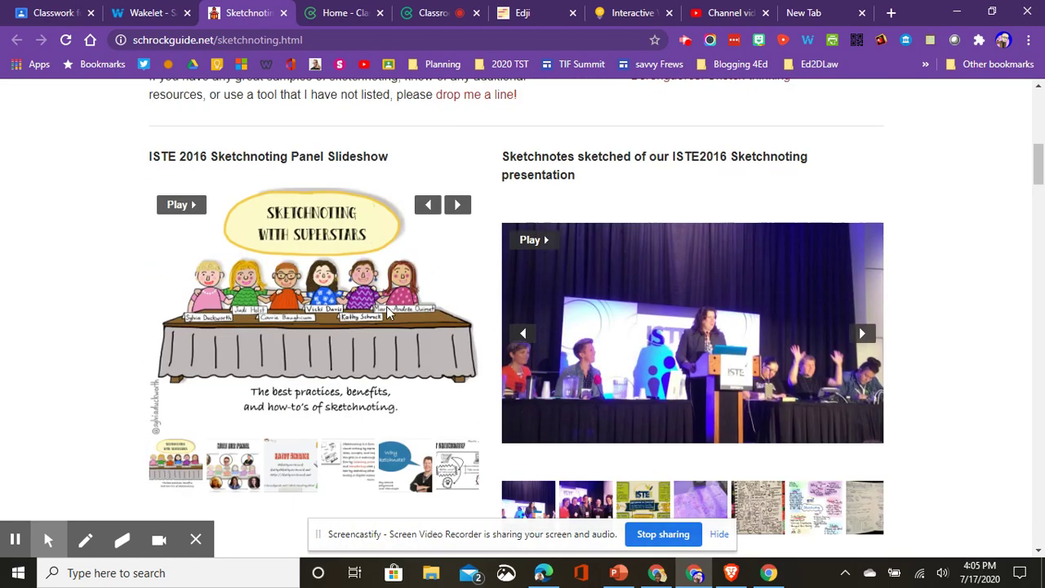
{"action": "scroll", "coordinate": [376, 319], "scroll_direction": "down", "scroll_amount": 5}
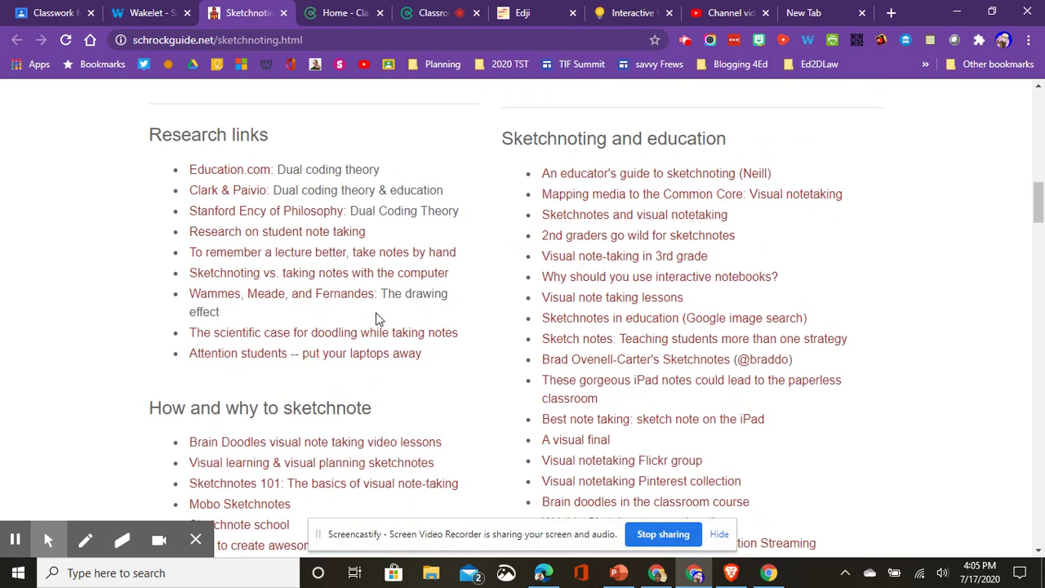
{"action": "scroll", "coordinate": [376, 318], "scroll_direction": "up", "scroll_amount": 6}
{"action": "scroll", "coordinate": [376, 319], "scroll_direction": "down", "scroll_amount": 7}
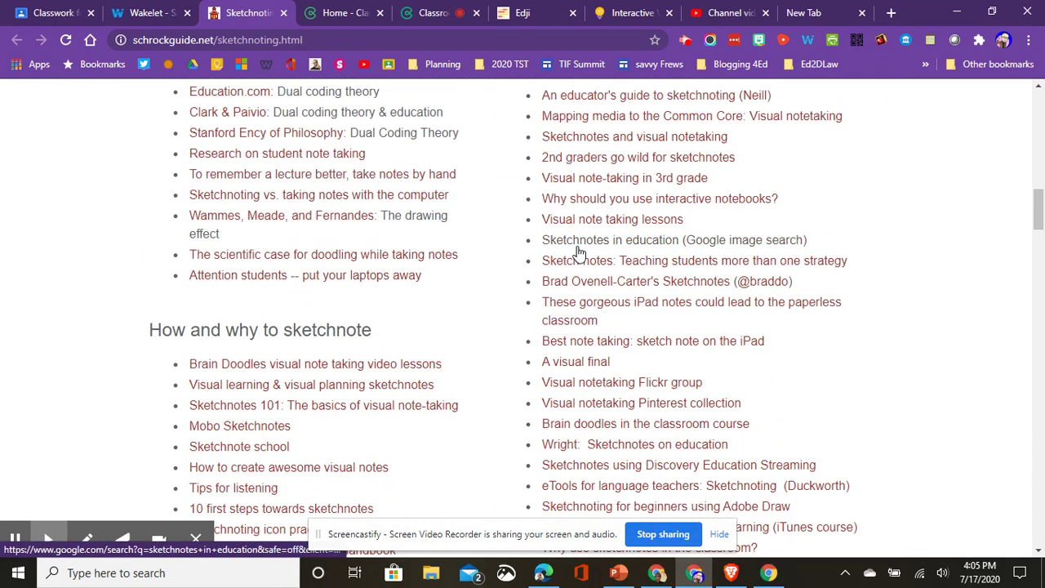
{"action": "scroll", "coordinate": [575, 253], "scroll_direction": "up", "scroll_amount": 10}
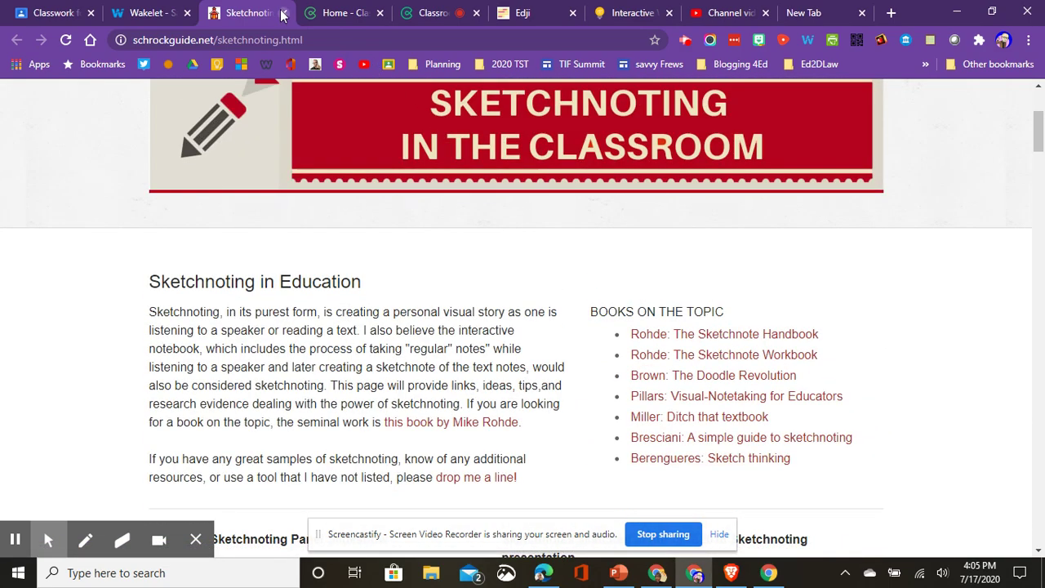
Go back to the Wakelet collection and review the Digital Whiteboard Tools, Powtoon and Microsoft Whiteboard entries.
{"action": "left_click", "coordinate": [139, 20]}
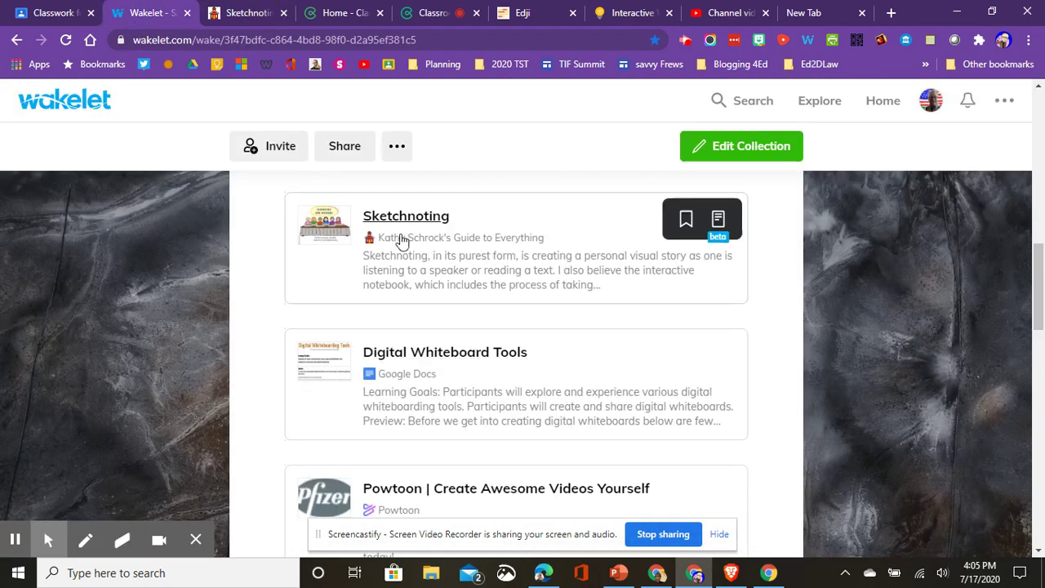
{"action": "scroll", "coordinate": [482, 361], "scroll_direction": "down", "scroll_amount": 2}
{"action": "scroll", "coordinate": [482, 362], "scroll_direction": "up", "scroll_amount": 2}
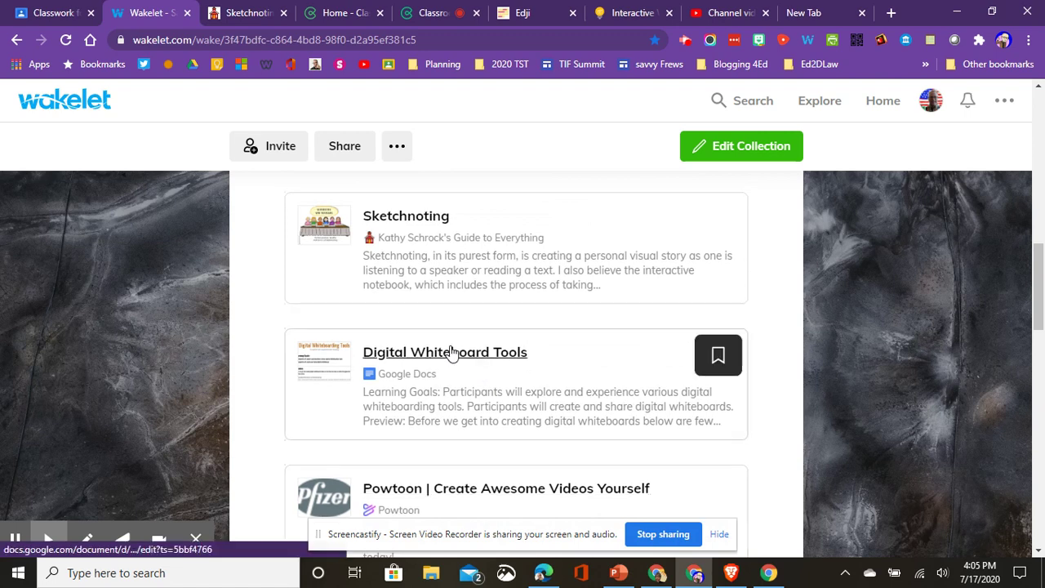
{"action": "scroll", "coordinate": [451, 362], "scroll_direction": "down", "scroll_amount": 2}
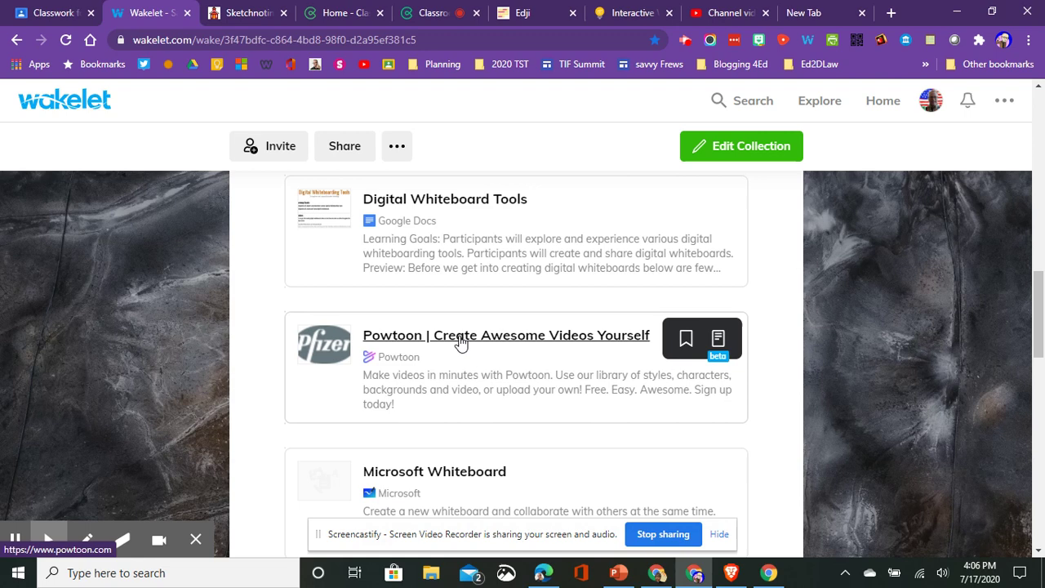
{"action": "scroll", "coordinate": [456, 345], "scroll_direction": "down", "scroll_amount": 2}
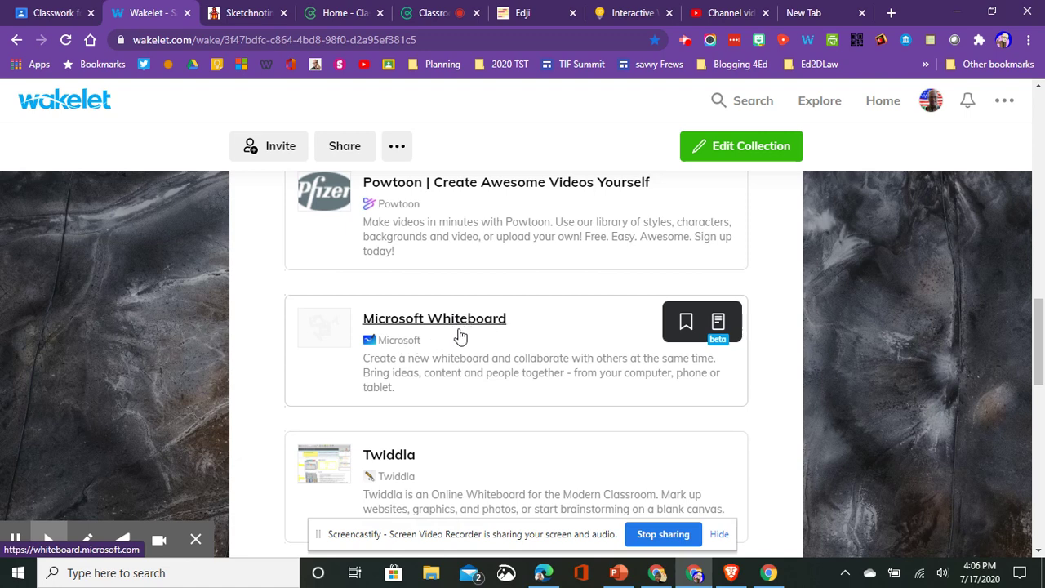
Open Twiddla from the collection, and start a new whiteboard there with its meeting invitation link selected.
{"action": "scroll", "coordinate": [469, 269], "scroll_direction": "down", "scroll_amount": 2}
{"action": "scroll", "coordinate": [451, 247], "scroll_direction": "down", "scroll_amount": 1}
{"action": "scroll", "coordinate": [451, 247], "scroll_direction": "down", "scroll_amount": 1}
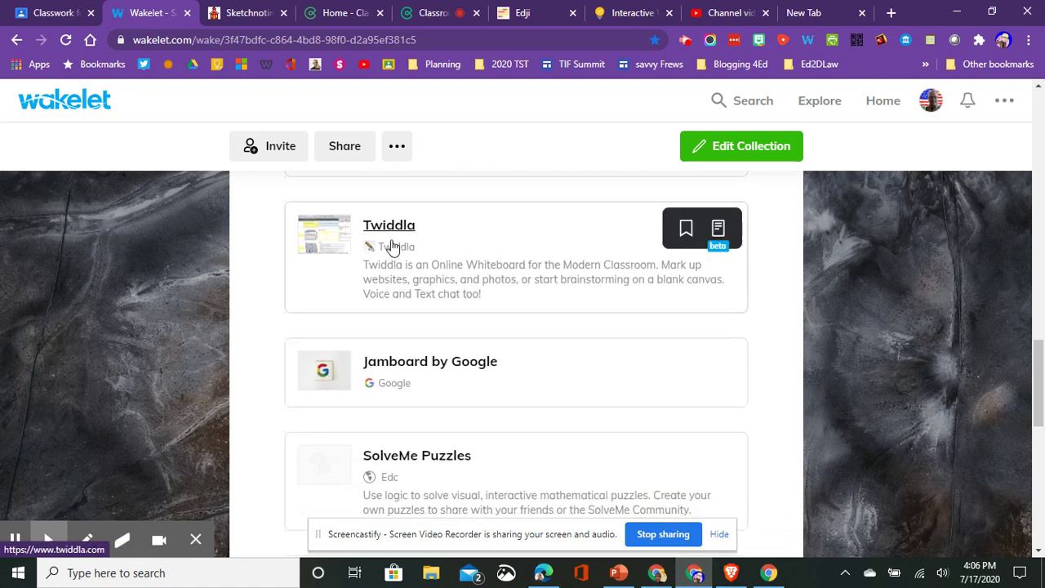
{"action": "left_click", "coordinate": [401, 232]}
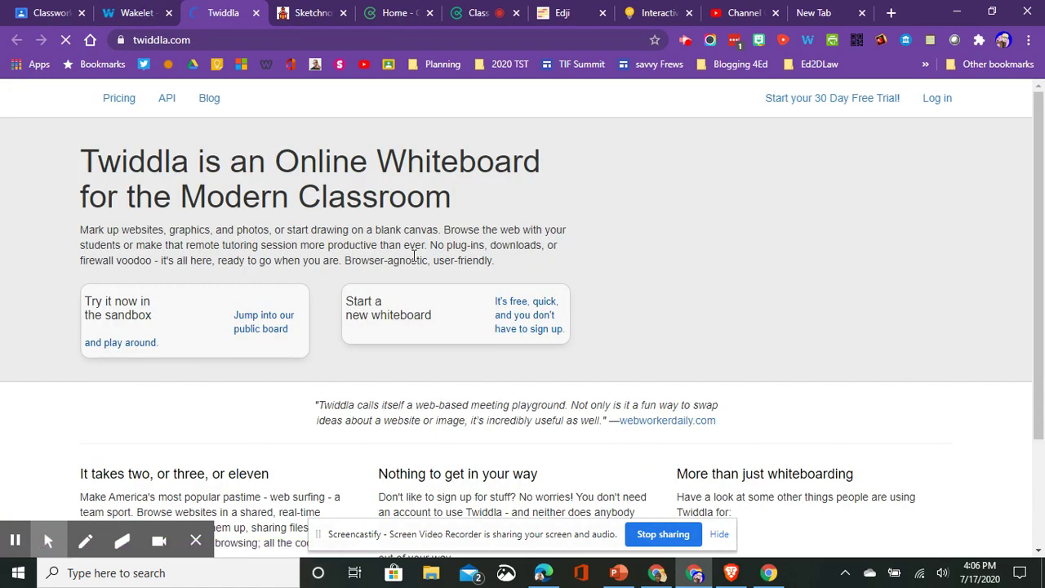
{"action": "scroll", "coordinate": [413, 292], "scroll_direction": "down", "scroll_amount": 1}
{"action": "left_click", "coordinate": [387, 253]}
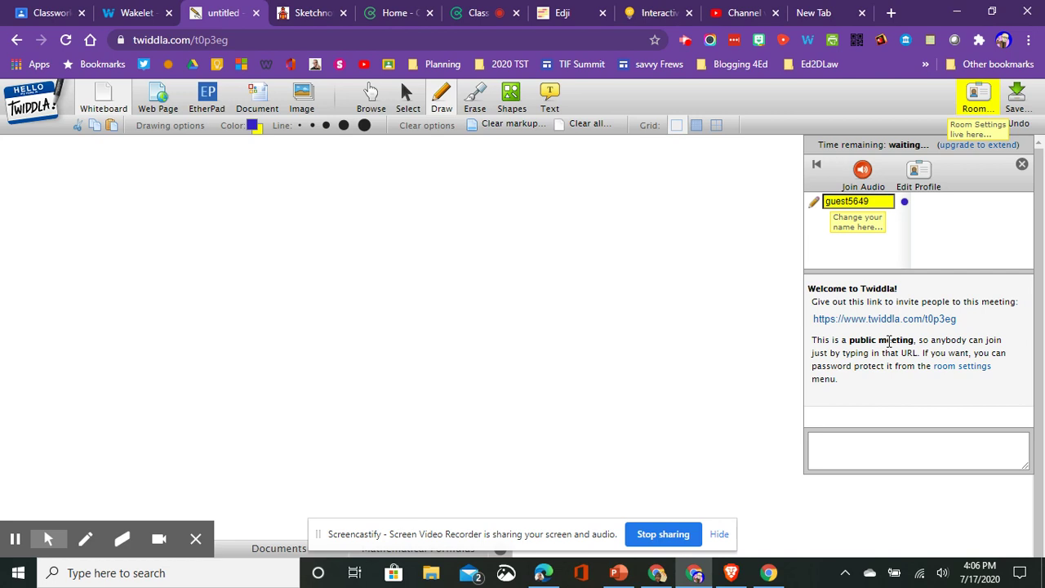
{"action": "left_click", "coordinate": [957, 319]}
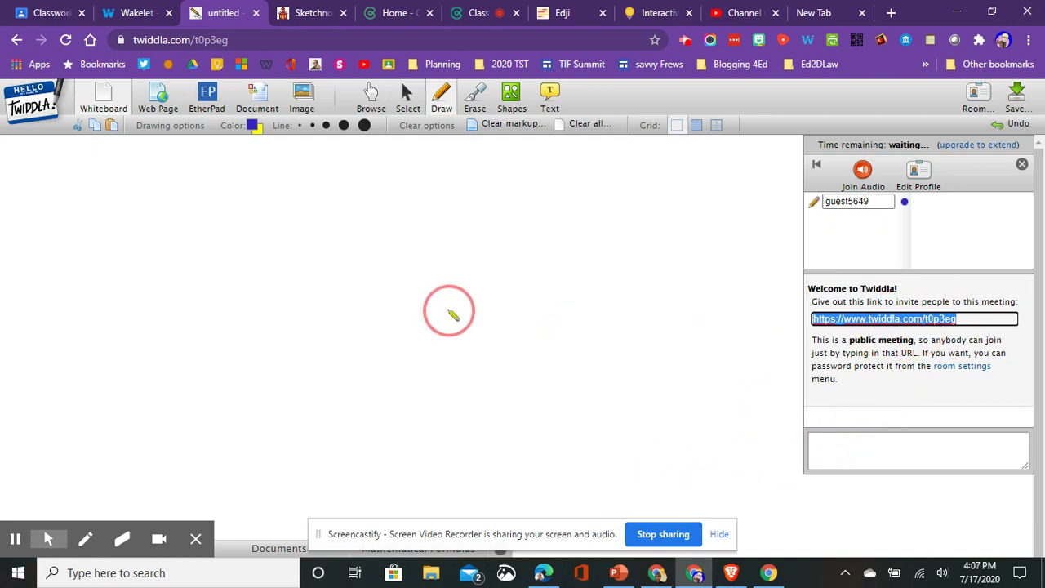
Open Jamboard by Google from the Wakelet collection, create a new jam, and close it to return to the collection.
{"action": "left_click", "coordinate": [131, 15]}
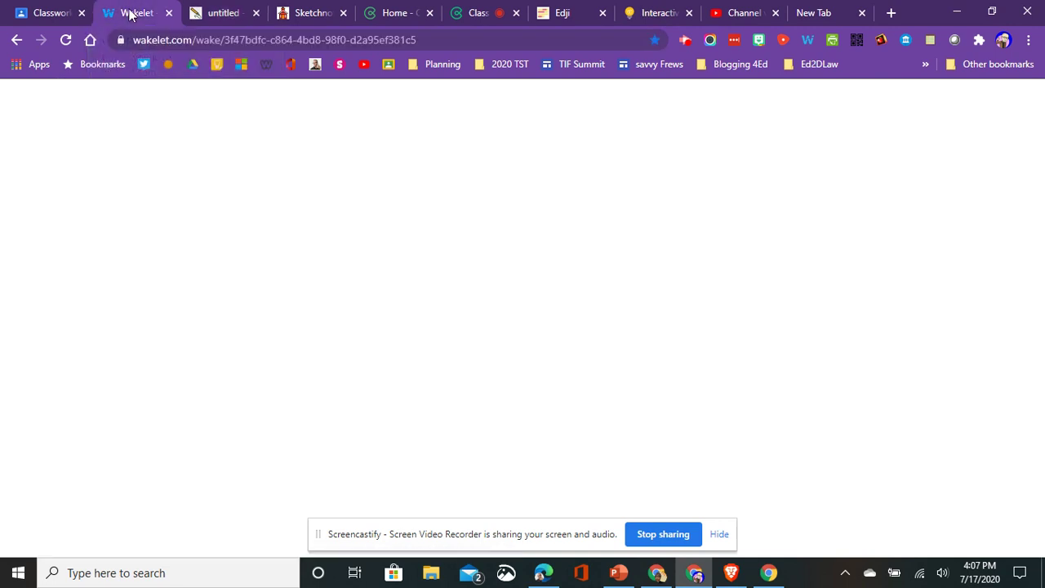
{"action": "scroll", "coordinate": [443, 310], "scroll_direction": "down", "scroll_amount": 1}
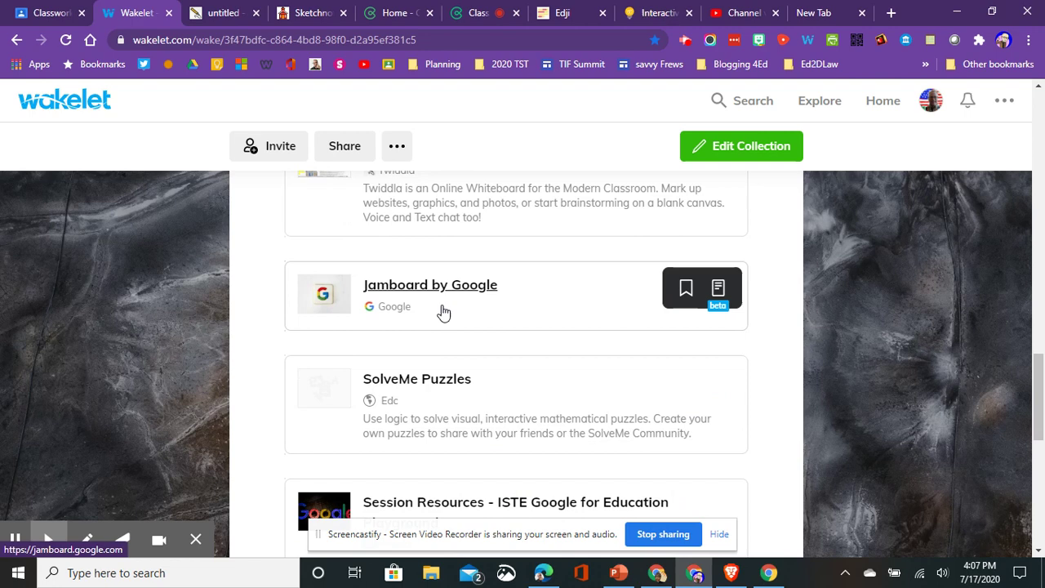
{"action": "scroll", "coordinate": [445, 318], "scroll_direction": "up", "scroll_amount": 3}
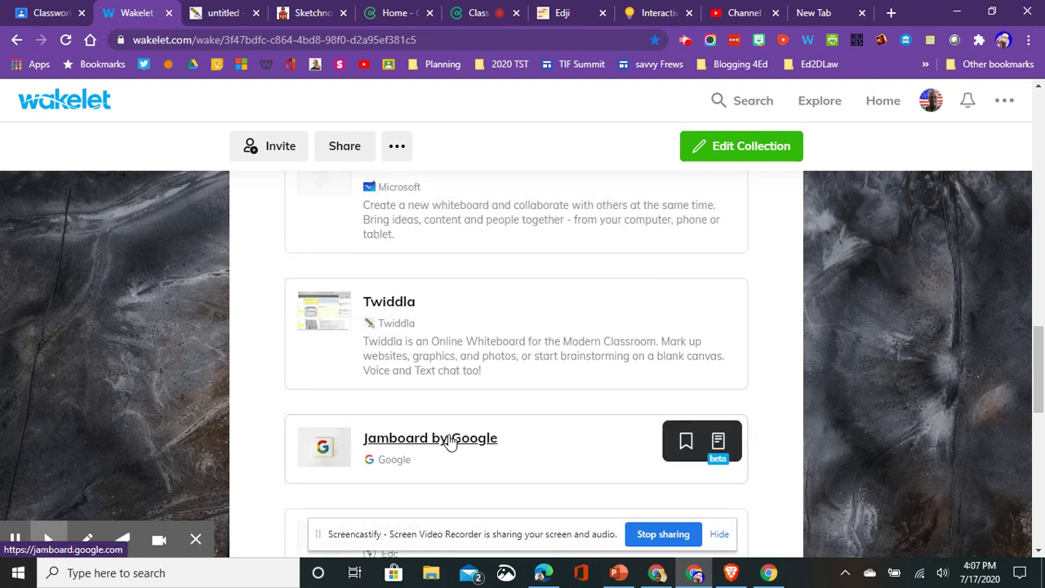
{"action": "left_click", "coordinate": [419, 447]}
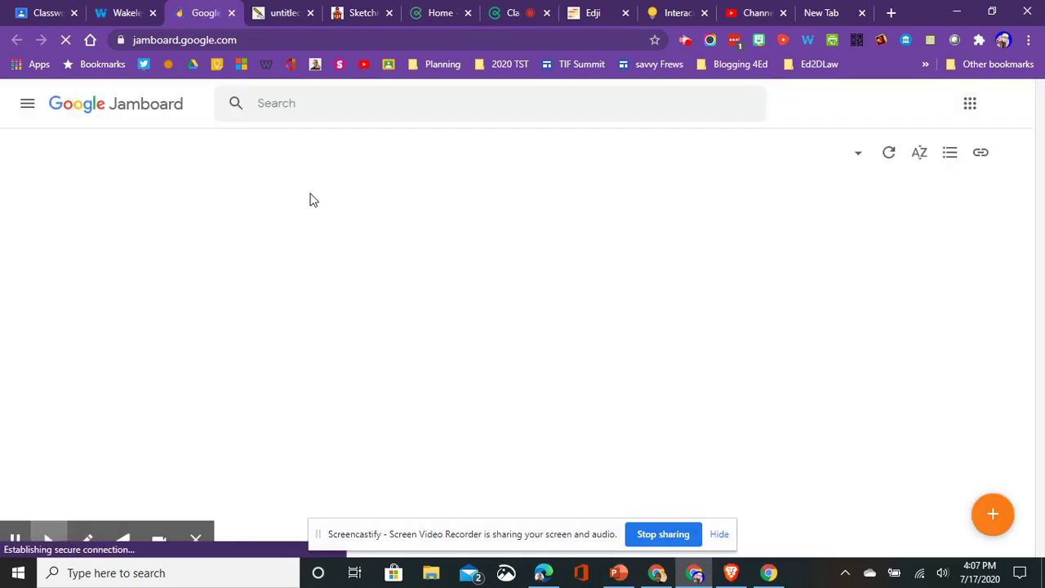
{"action": "left_click", "coordinate": [994, 517]}
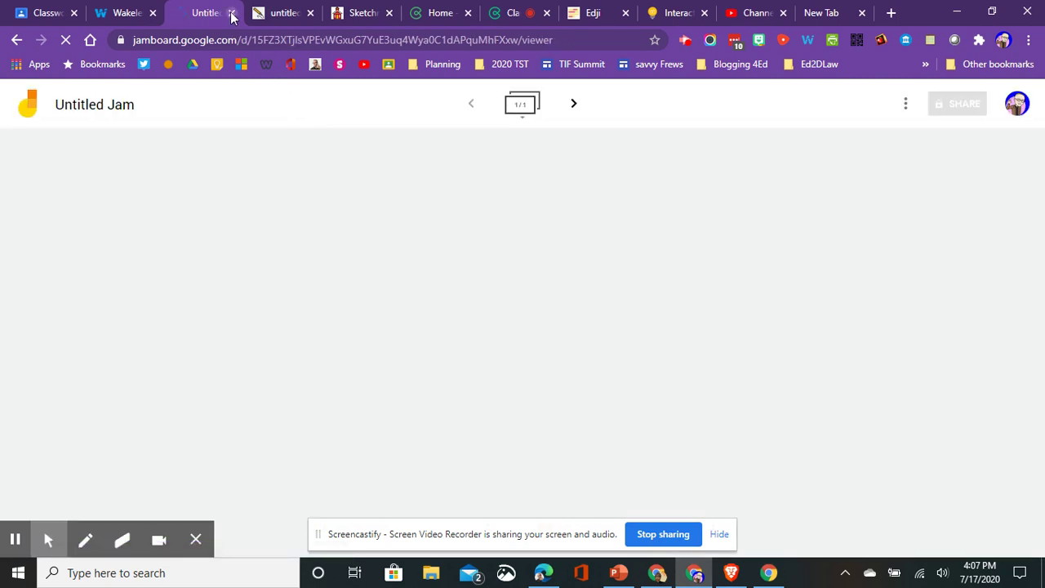
{"action": "left_click", "coordinate": [127, 13]}
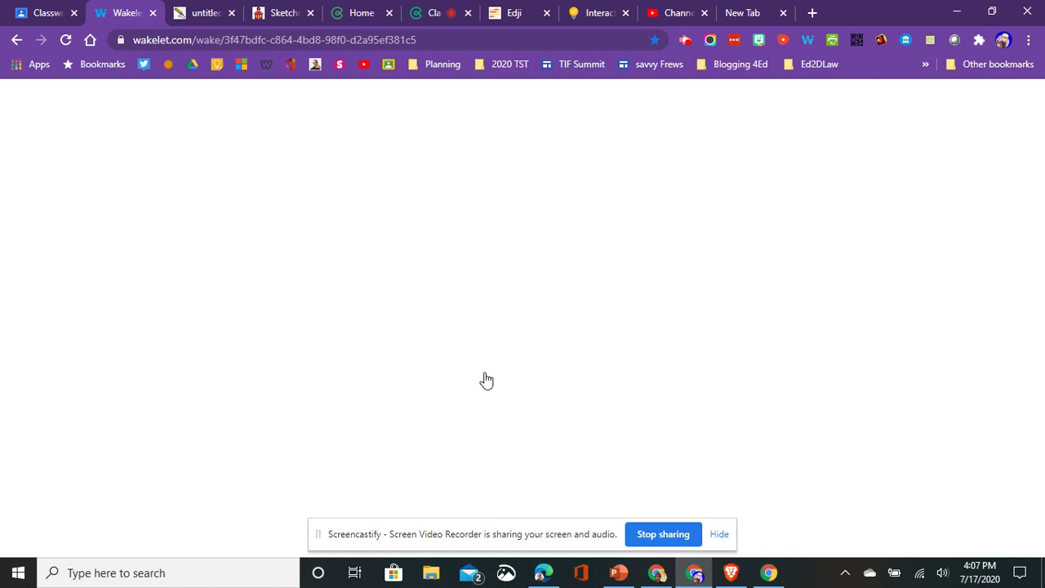
Look through the remaining collection entries, from SolveMe Puzzles and the ISTE session resources to Classkick and Whiteboard.fi.
{"action": "scroll", "coordinate": [437, 294], "scroll_direction": "down", "scroll_amount": 1}
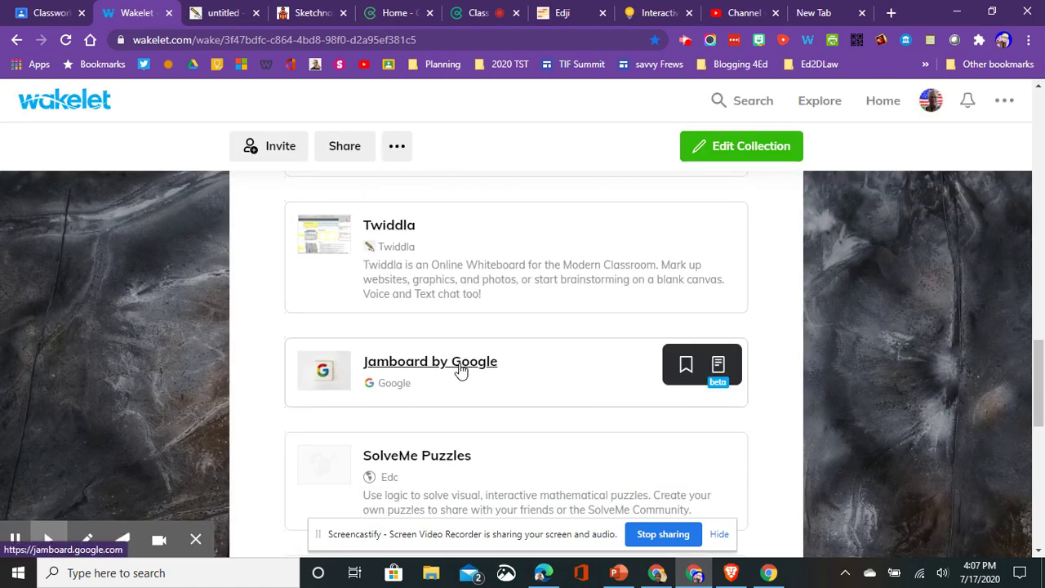
{"action": "scroll", "coordinate": [461, 370], "scroll_direction": "down", "scroll_amount": 2}
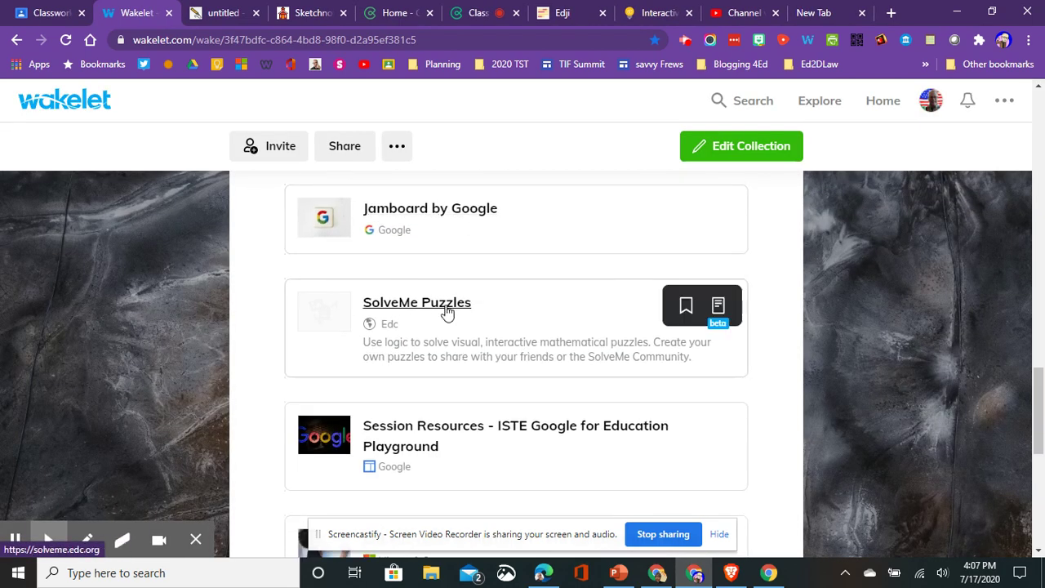
{"action": "scroll", "coordinate": [447, 312], "scroll_direction": "down", "scroll_amount": 2}
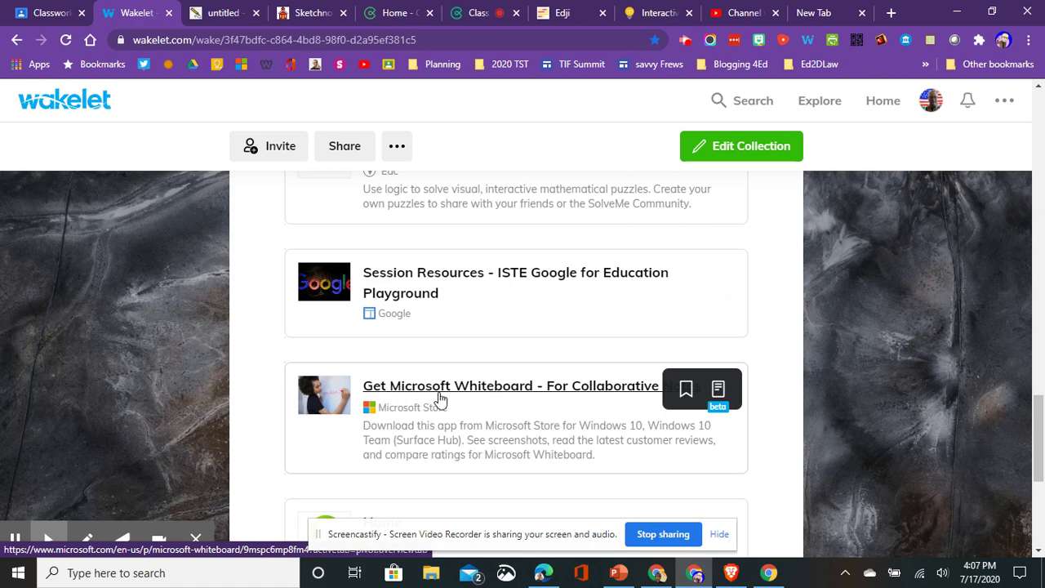
{"action": "scroll", "coordinate": [469, 394], "scroll_direction": "down", "scroll_amount": 4}
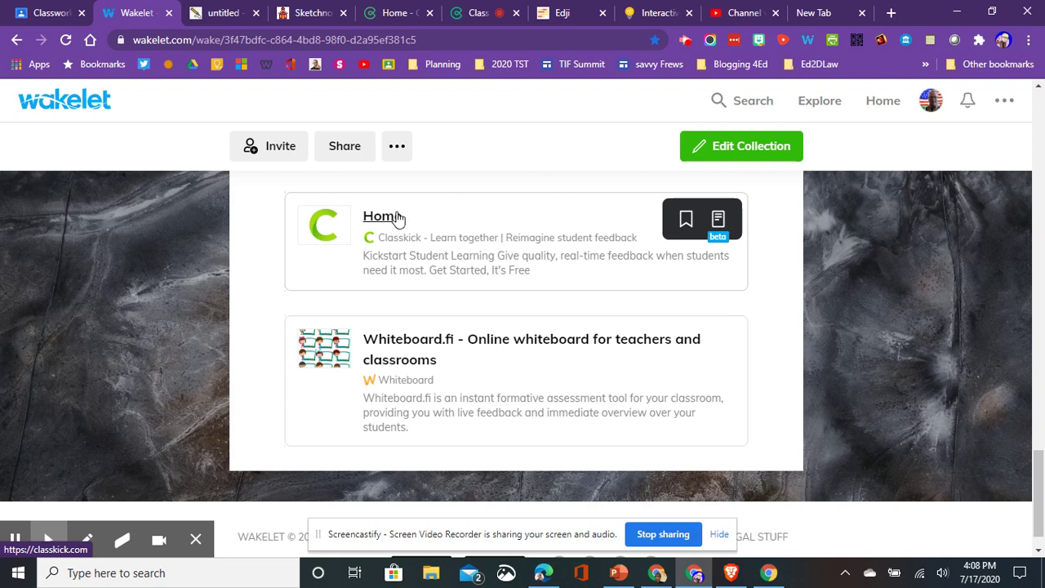
Return to the start of the collection and highlight the "Unique Ways to Teach" part of its title.
{"action": "scroll", "coordinate": [396, 217], "scroll_direction": "up", "scroll_amount": 15}
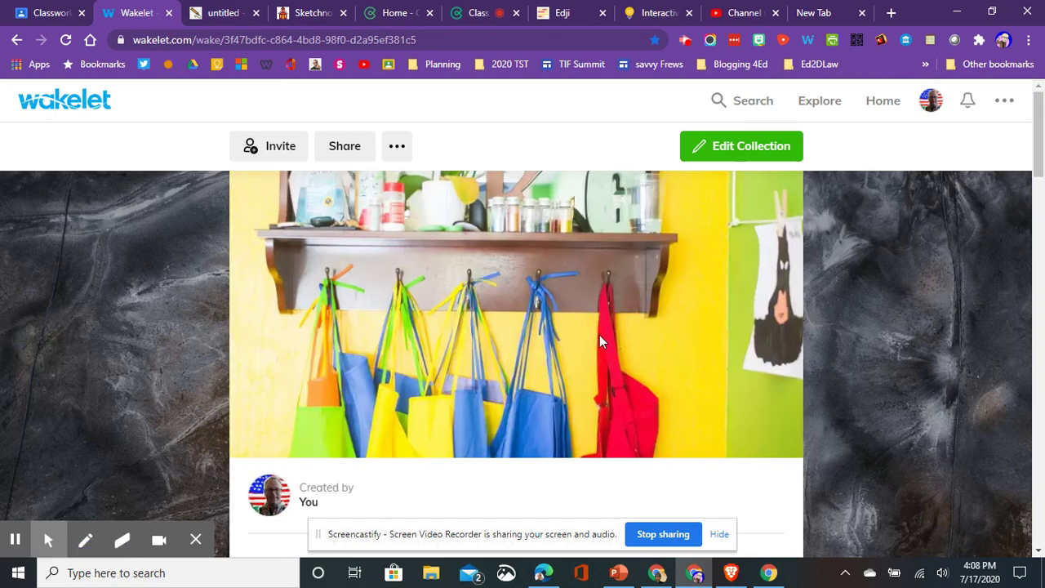
{"action": "scroll", "coordinate": [599, 335], "scroll_direction": "down", "scroll_amount": 4}
{"action": "scroll", "coordinate": [599, 335], "scroll_direction": "up", "scroll_amount": 2}
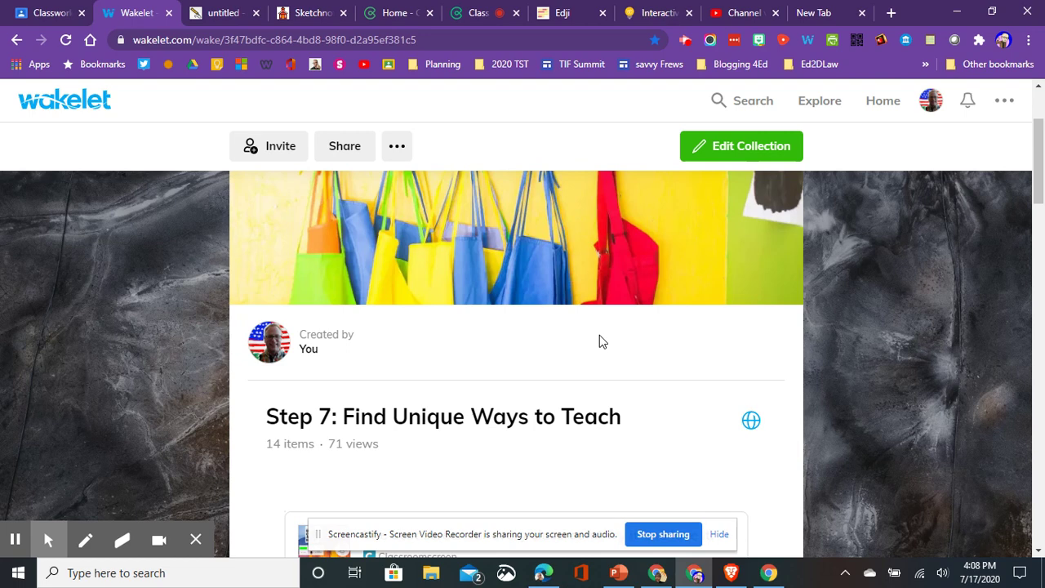
{"action": "scroll", "coordinate": [507, 409], "scroll_direction": "up", "scroll_amount": 1}
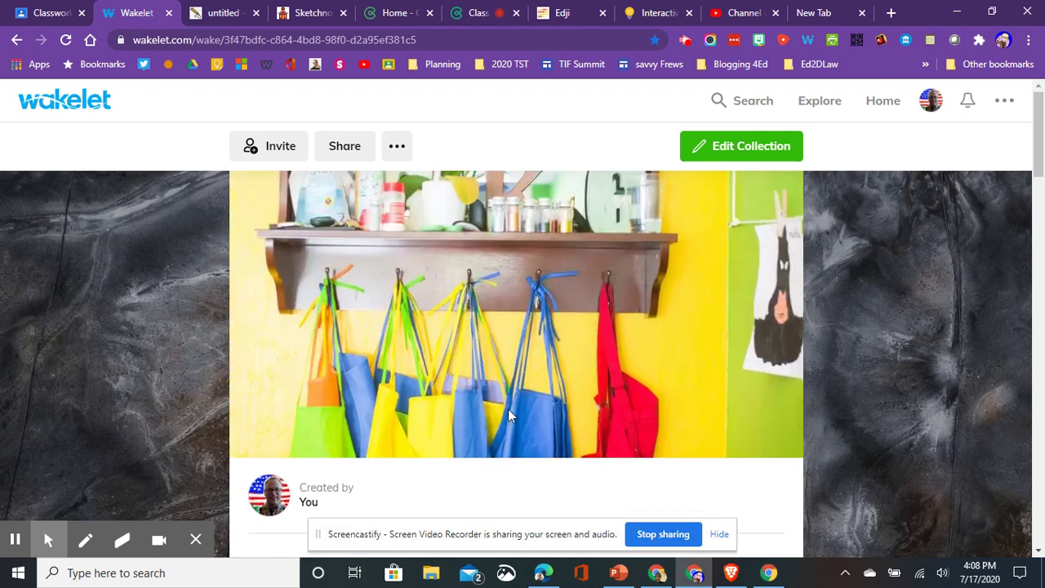
{"action": "scroll", "coordinate": [507, 412], "scroll_direction": "down", "scroll_amount": 1}
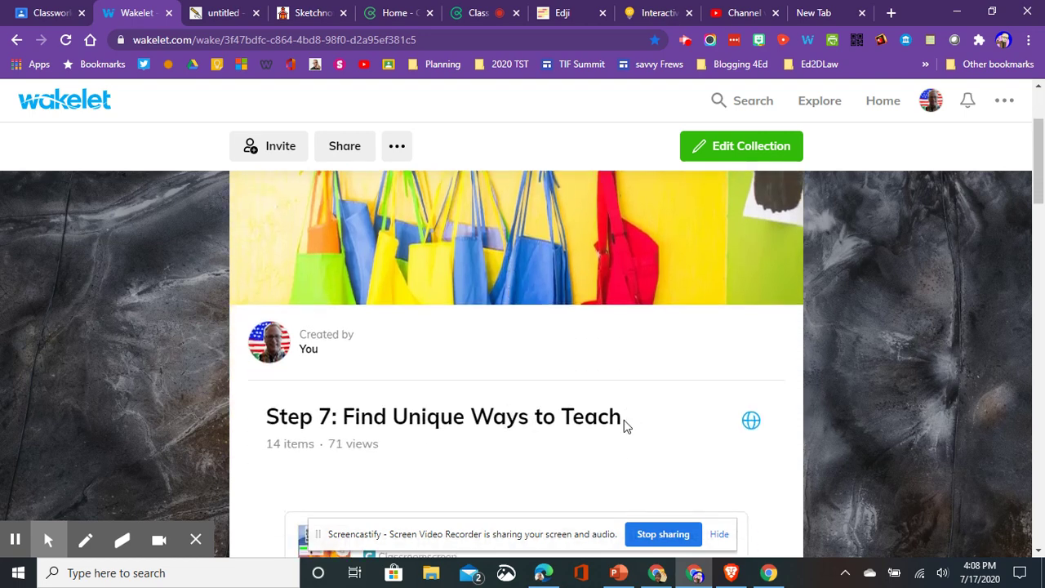
{"action": "left_click_drag", "start_coordinate": [619, 419], "coordinate": [385, 415]}
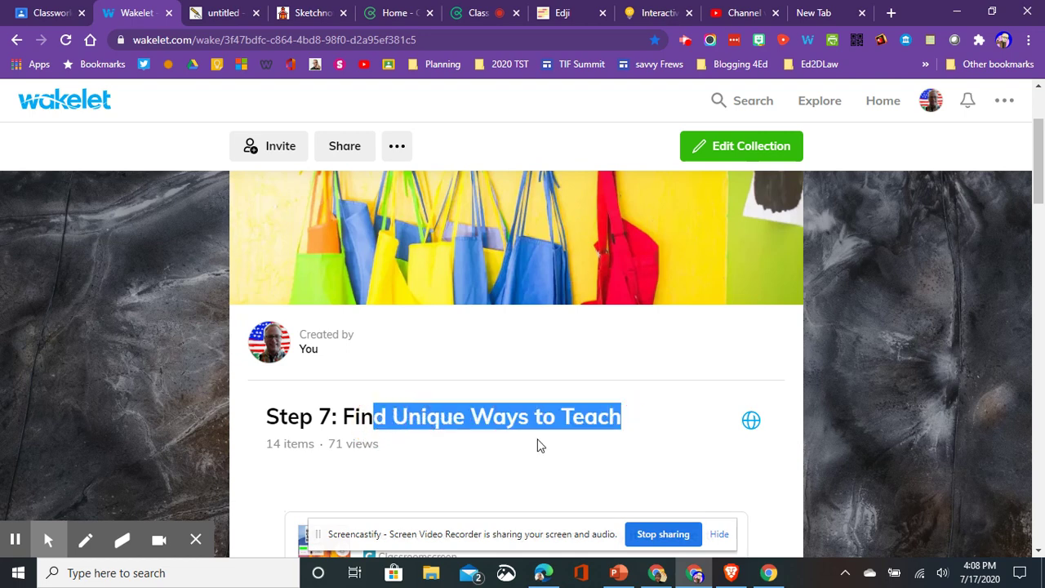